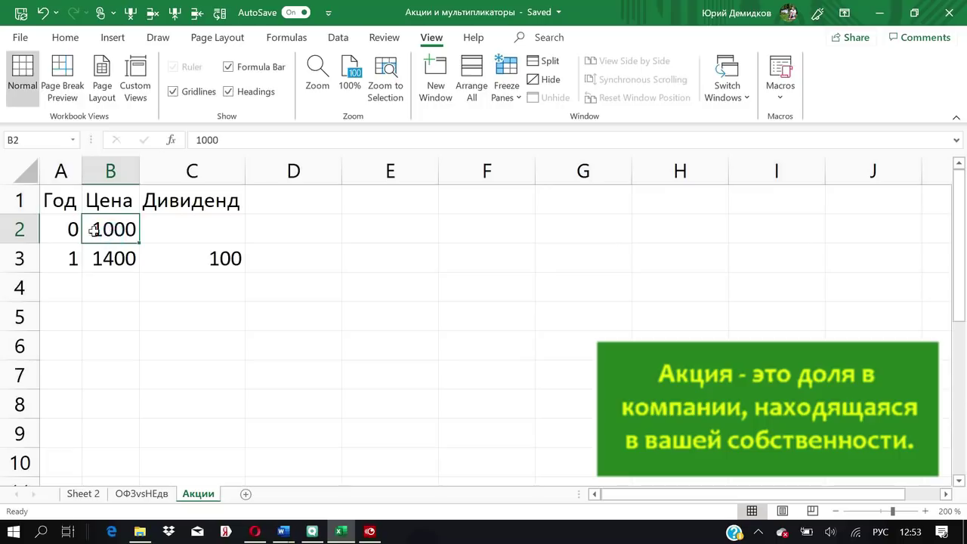
- Examine the starting price in B2 and the year 1 price and dividend formulas in B3 and C3
{"action": "left_click", "coordinate": [68, 259]}
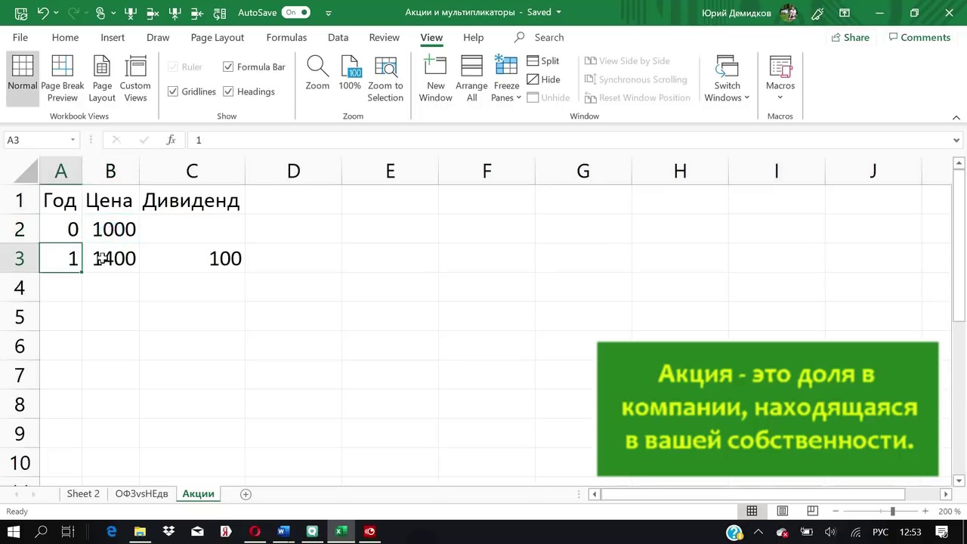
{"action": "left_click", "coordinate": [102, 258]}
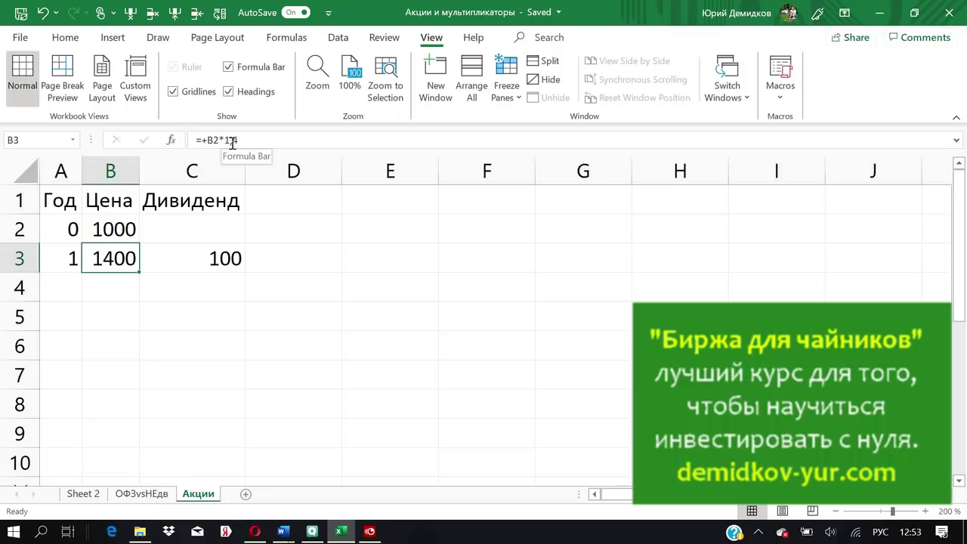
{"action": "left_click", "coordinate": [181, 263]}
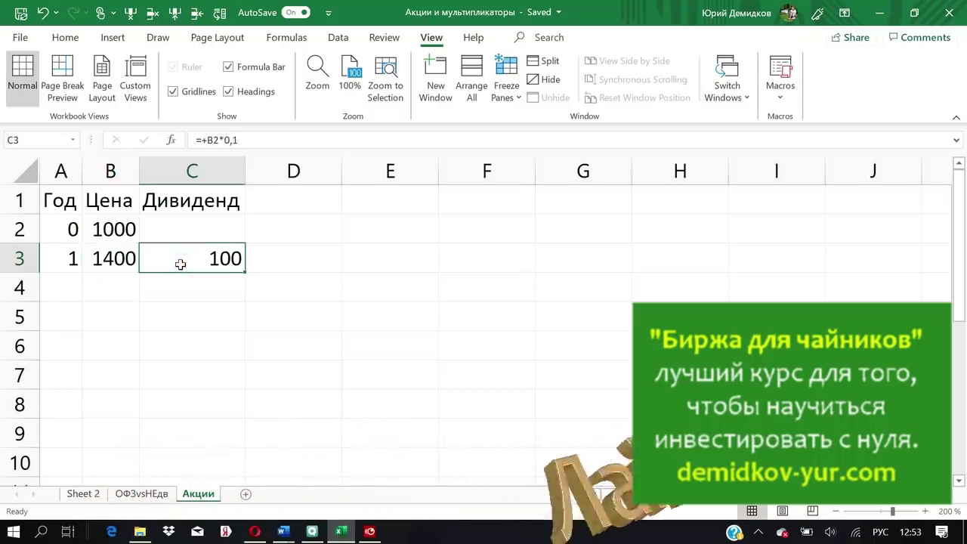
{"action": "left_click", "coordinate": [119, 229]}
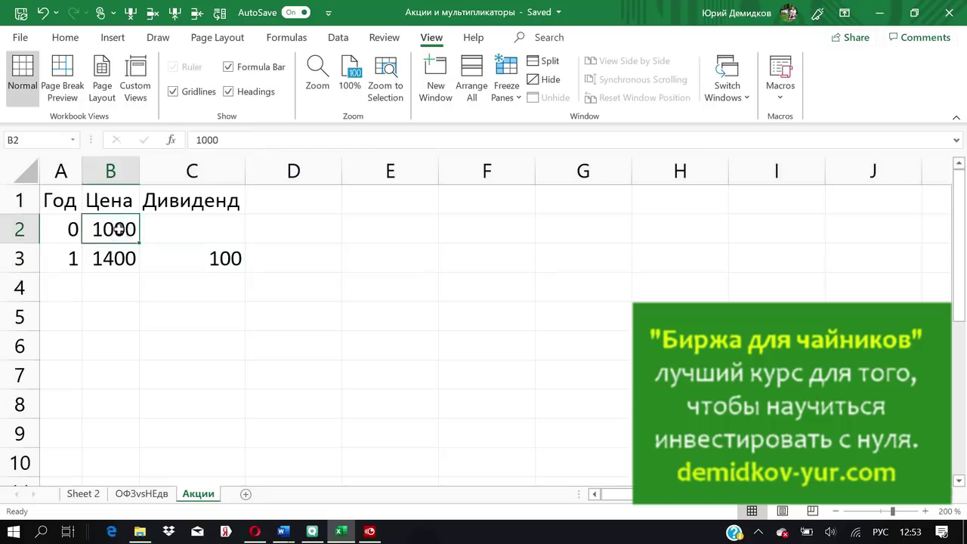
{"action": "left_click", "coordinate": [179, 258]}
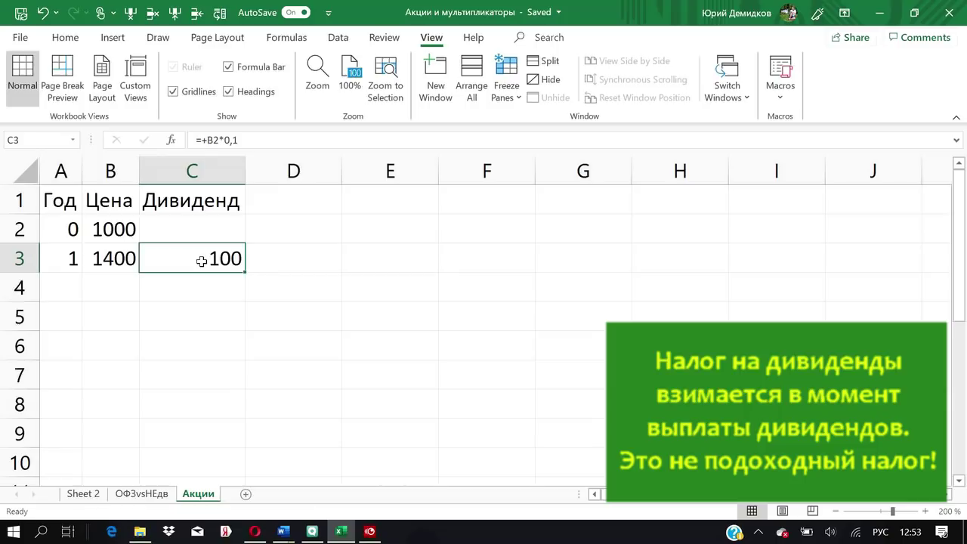
{"action": "left_click", "coordinate": [111, 258]}
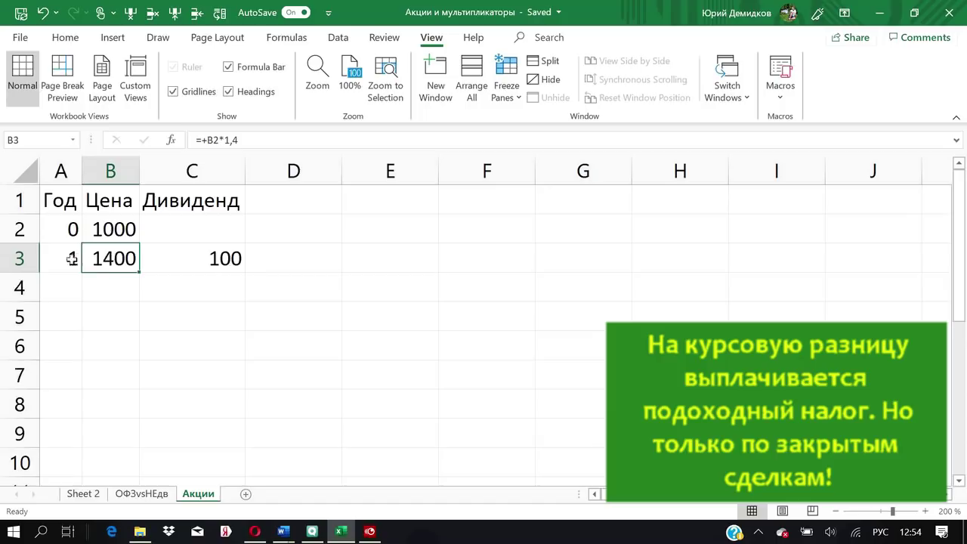
- Fill the year 1 row A3:C3 down to row 4 for year 2 and check its price and dividend formulas
{"action": "left_click_drag", "start_coordinate": [66, 259], "coordinate": [242, 294]}
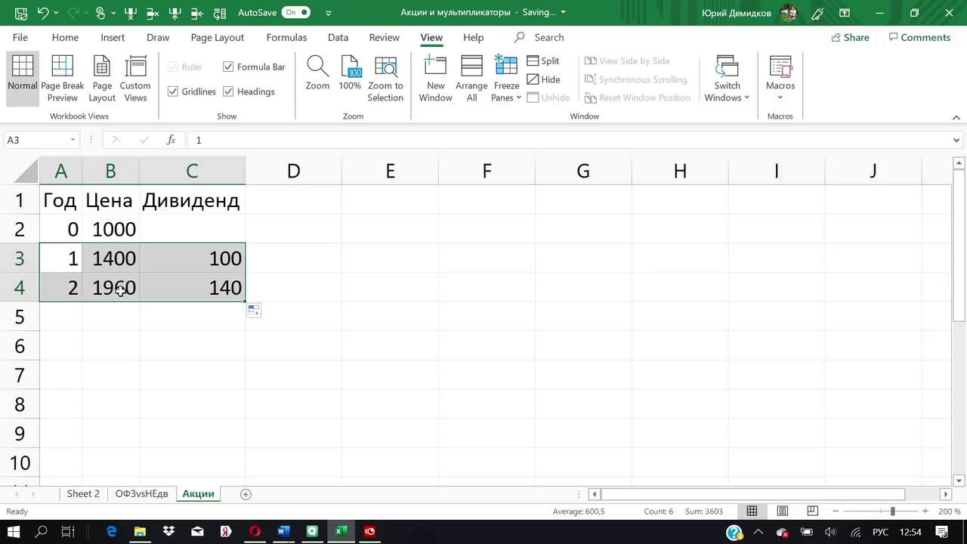
{"action": "left_click", "coordinate": [121, 291]}
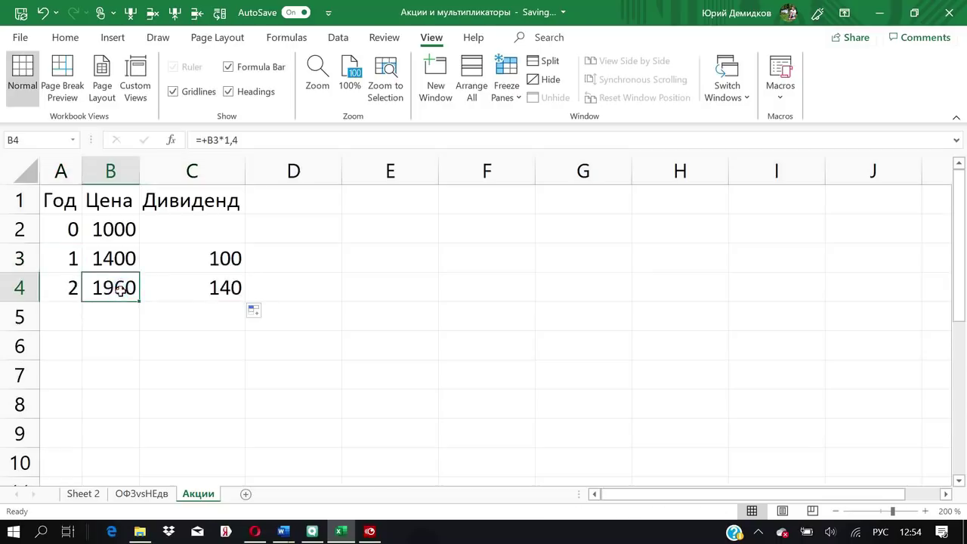
{"action": "left_click", "coordinate": [227, 284]}
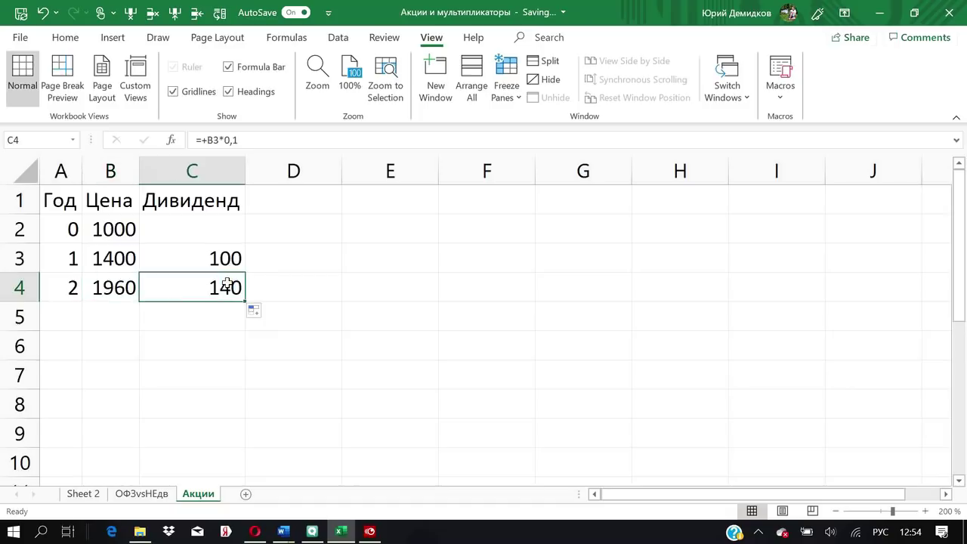
{"action": "left_click", "coordinate": [126, 259]}
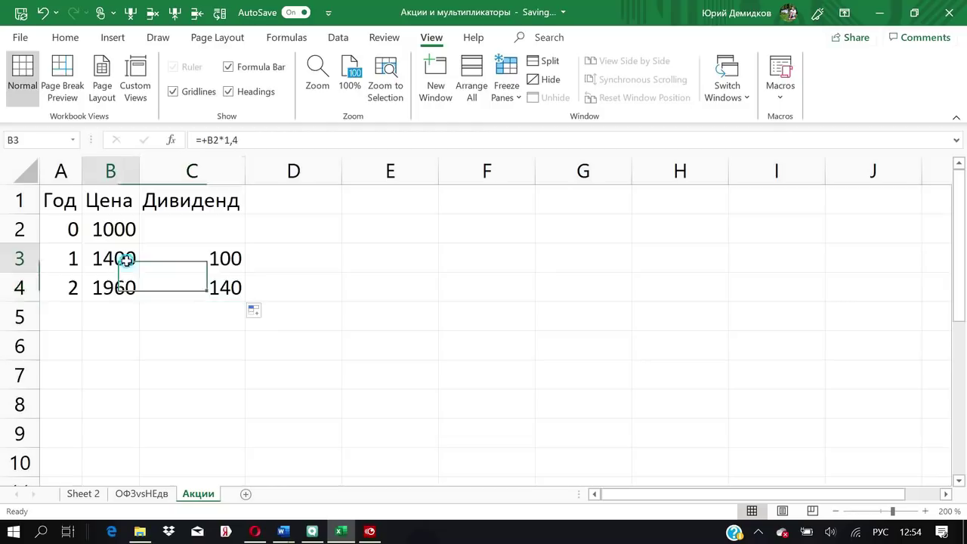
{"action": "left_click", "coordinate": [199, 287]}
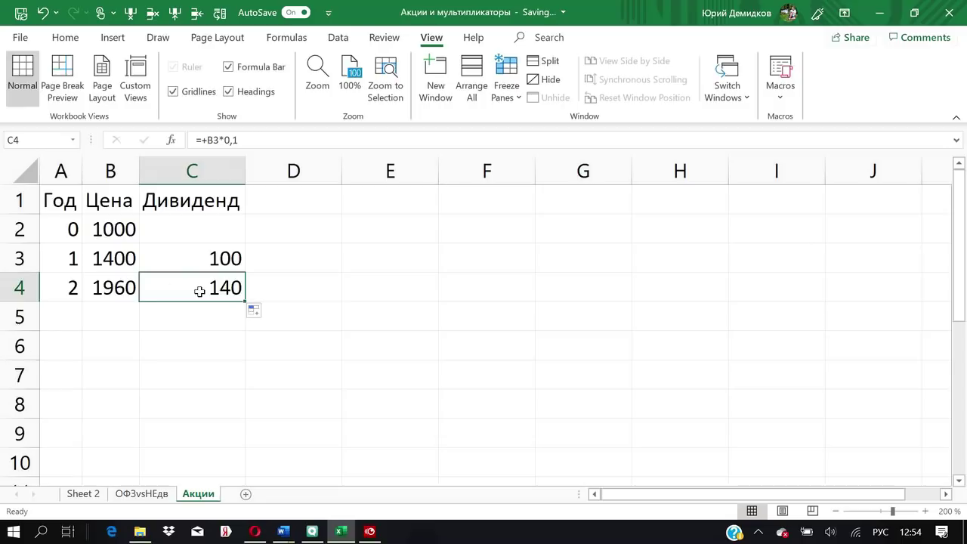
{"action": "left_click", "coordinate": [119, 291]}
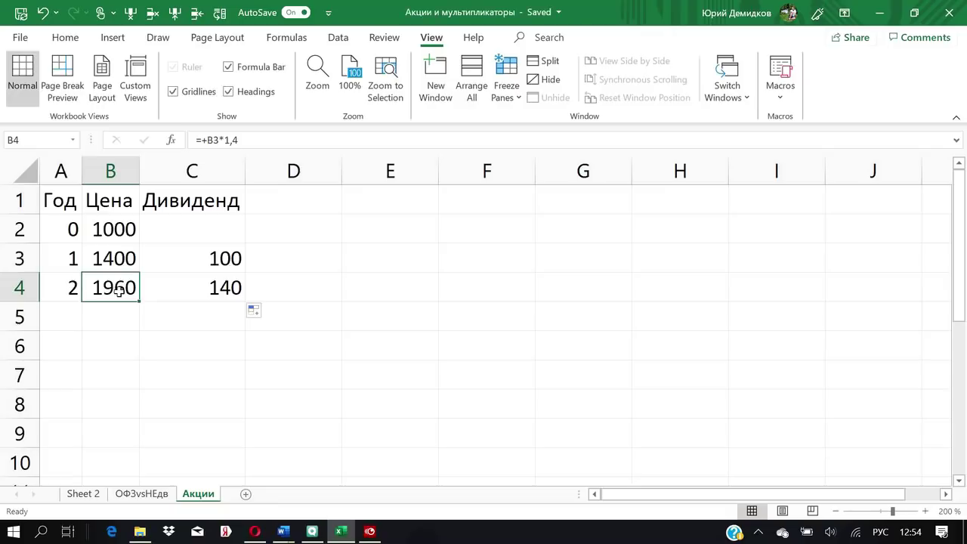
{"action": "left_click", "coordinate": [190, 295]}
{"action": "left_click", "coordinate": [110, 285]}
- Fill the year 2 row A4:C4 down to row 5 for year 3 and check its price and dividend formulas
{"action": "left_click_drag", "start_coordinate": [59, 283], "coordinate": [160, 287]}
{"action": "left_click_drag", "start_coordinate": [244, 301], "coordinate": [245, 329]}
{"action": "left_click", "coordinate": [116, 323]}
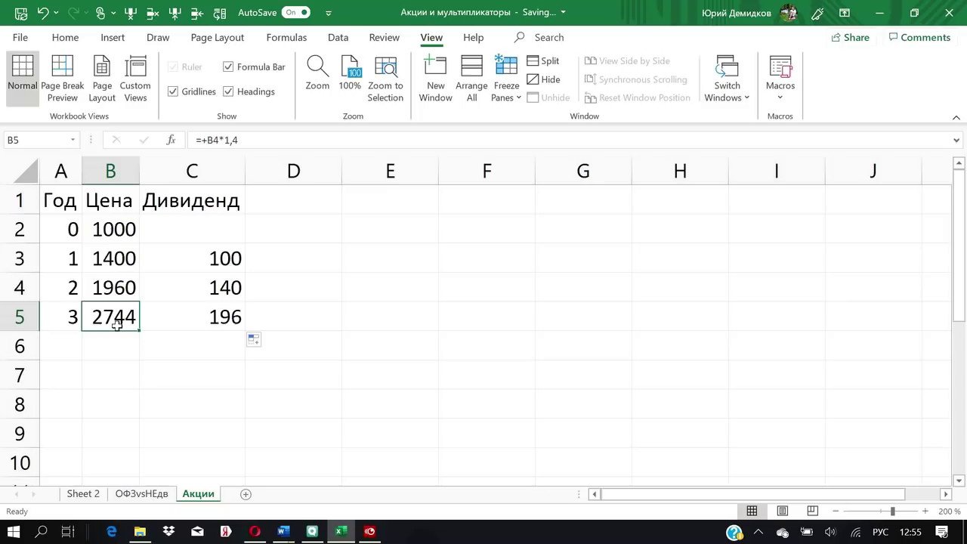
{"action": "left_click", "coordinate": [205, 316]}
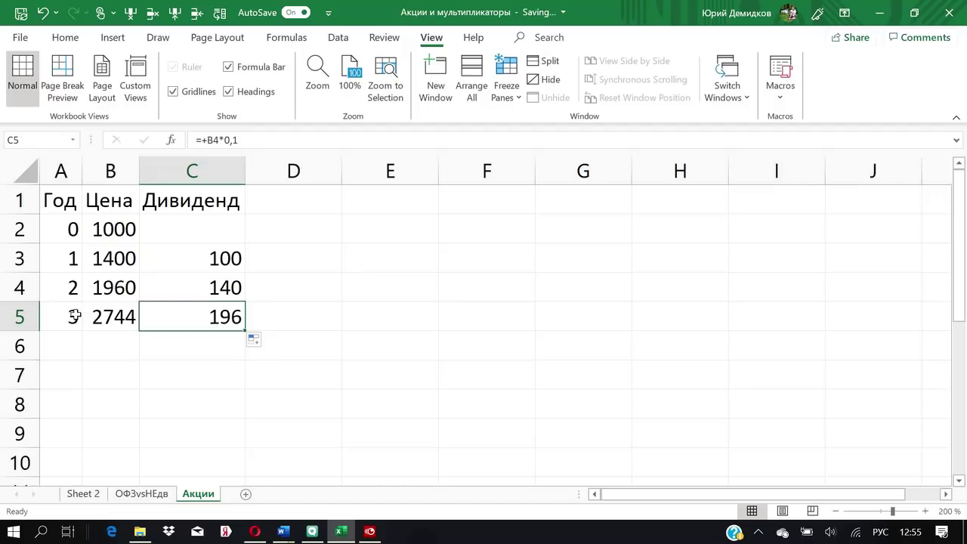
{"action": "left_click_drag", "start_coordinate": [69, 318], "coordinate": [158, 319]}
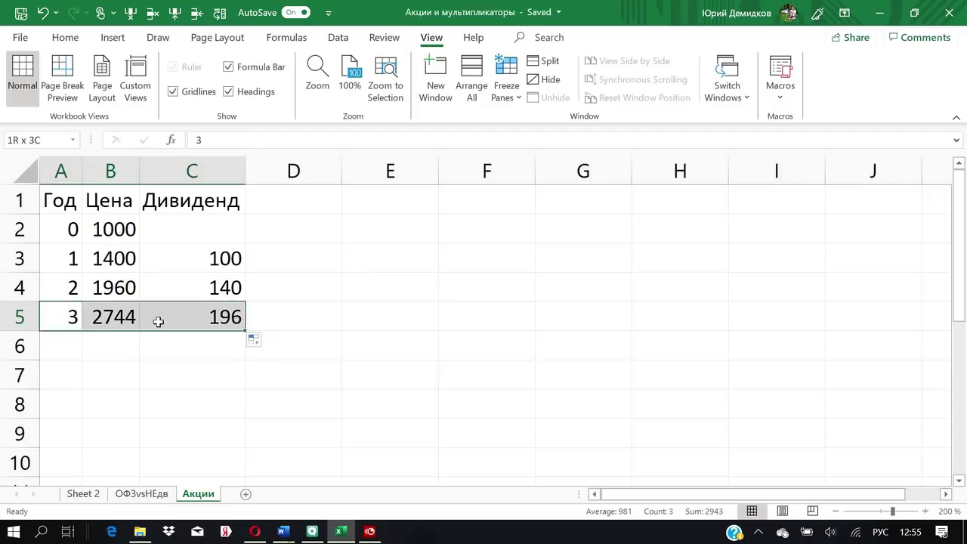
- Compare the price and dividend cells of years 1, 2 and 3 row by row
{"action": "left_click", "coordinate": [124, 261]}
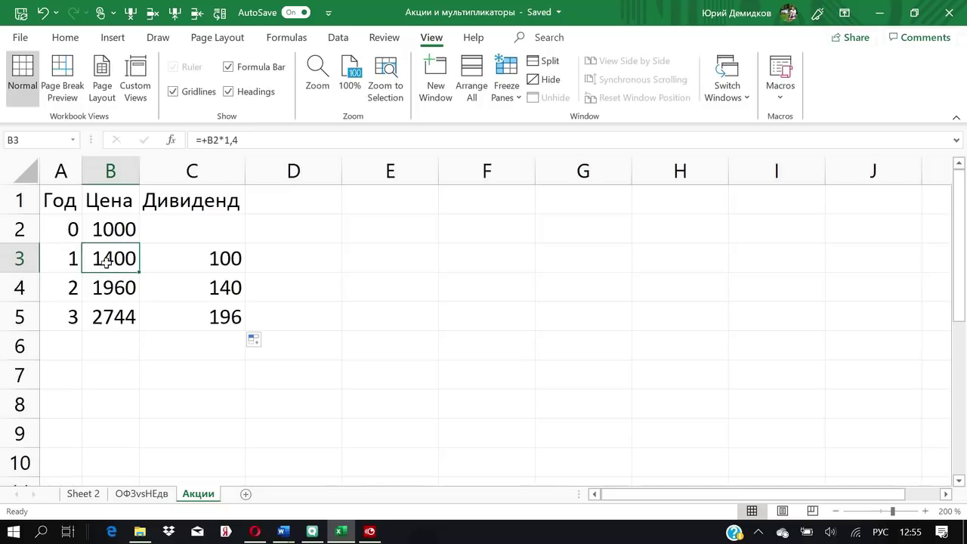
{"action": "left_click", "coordinate": [214, 259]}
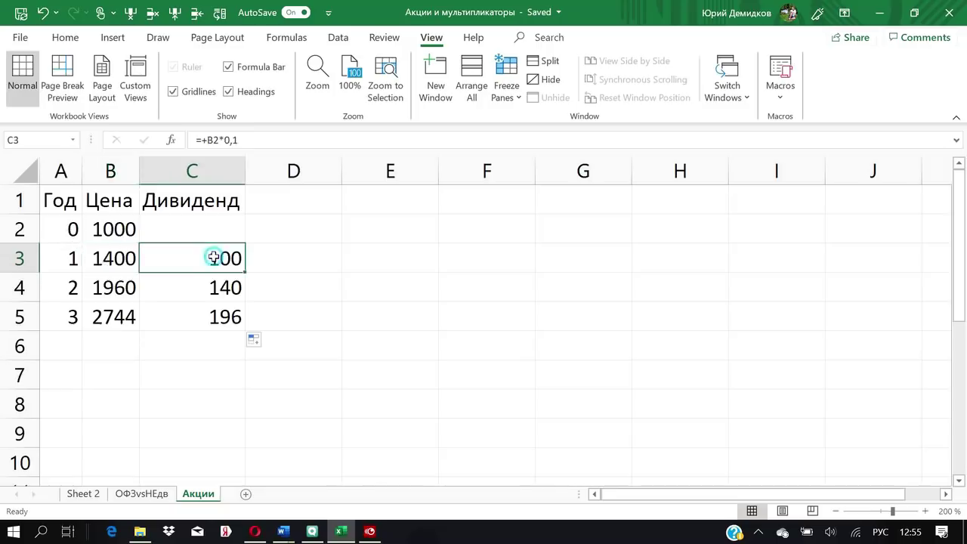
{"action": "left_click", "coordinate": [123, 259]}
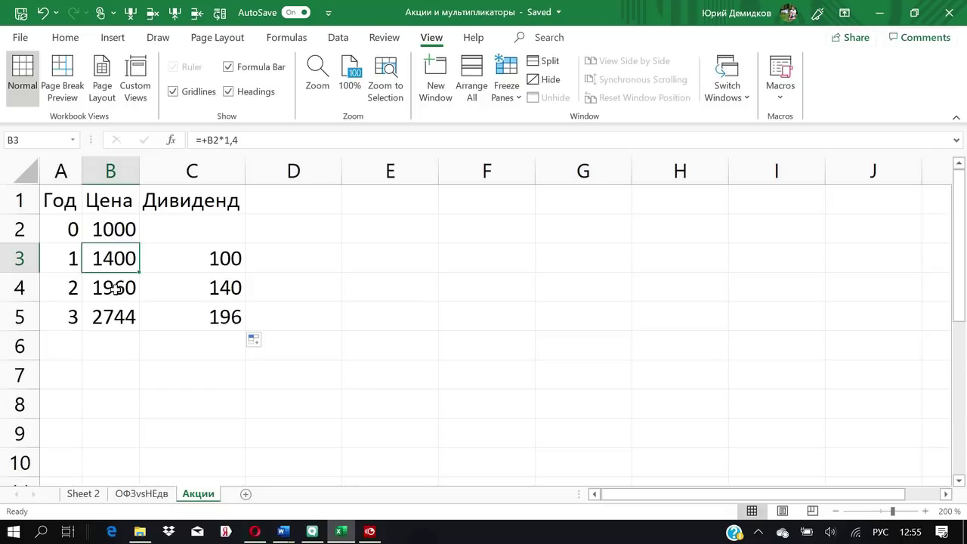
{"action": "left_click", "coordinate": [115, 289]}
{"action": "left_click", "coordinate": [231, 287]}
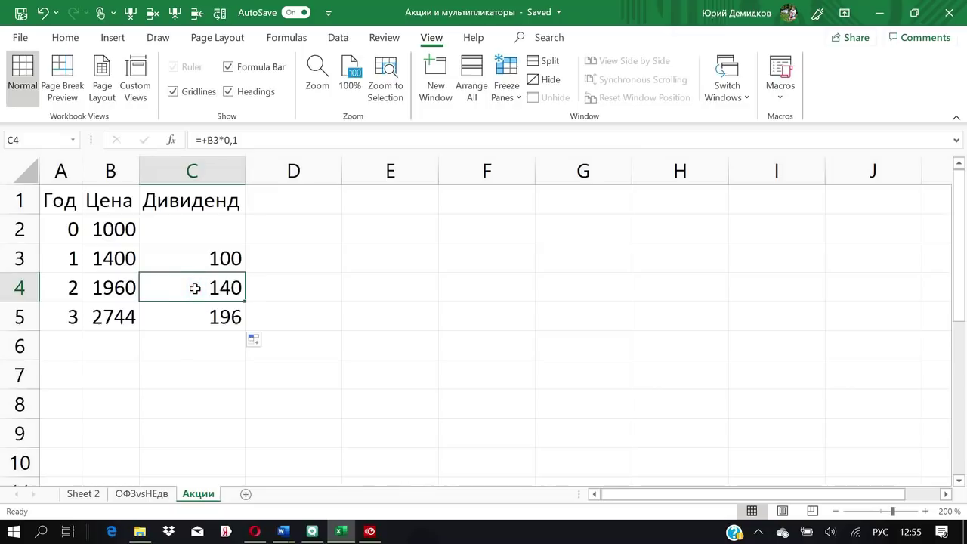
{"action": "left_click", "coordinate": [113, 287]}
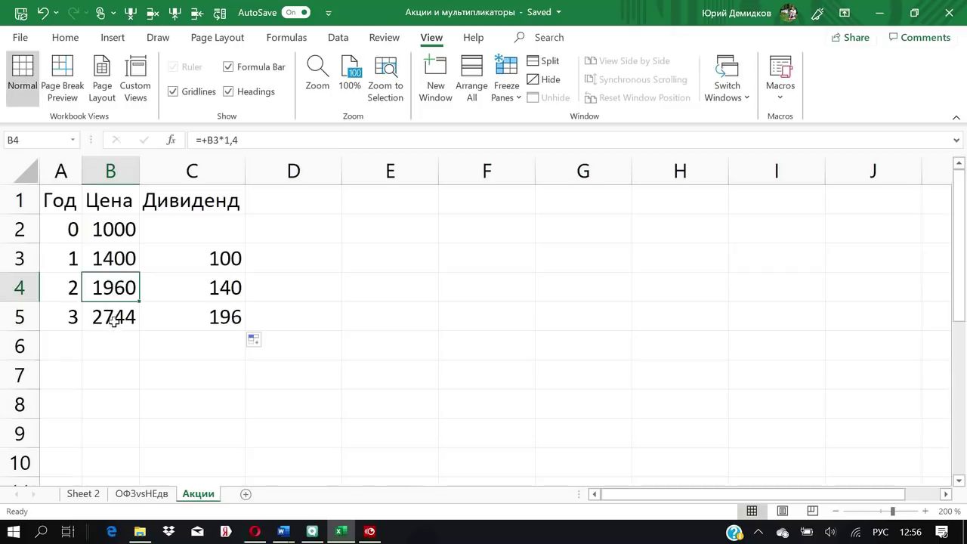
{"action": "left_click", "coordinate": [114, 320]}
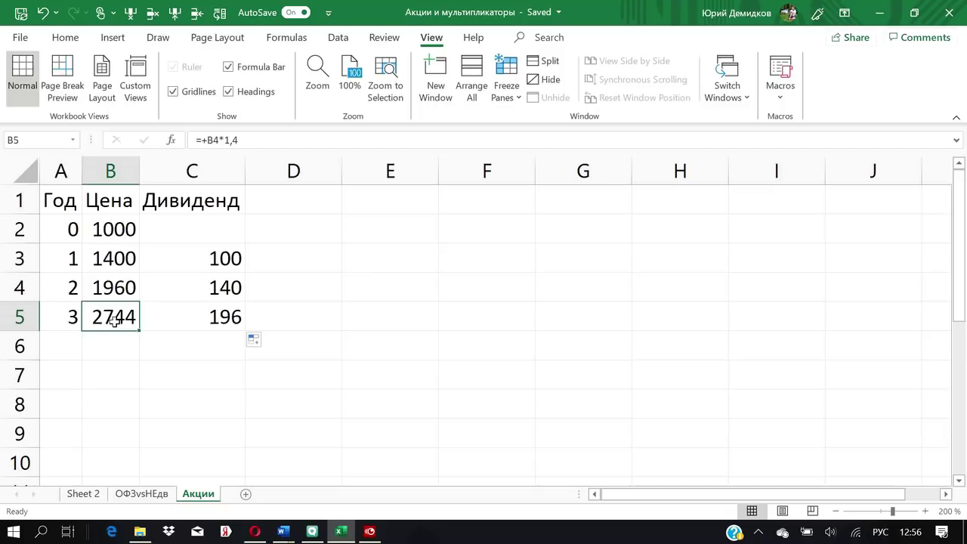
{"action": "left_click", "coordinate": [179, 325]}
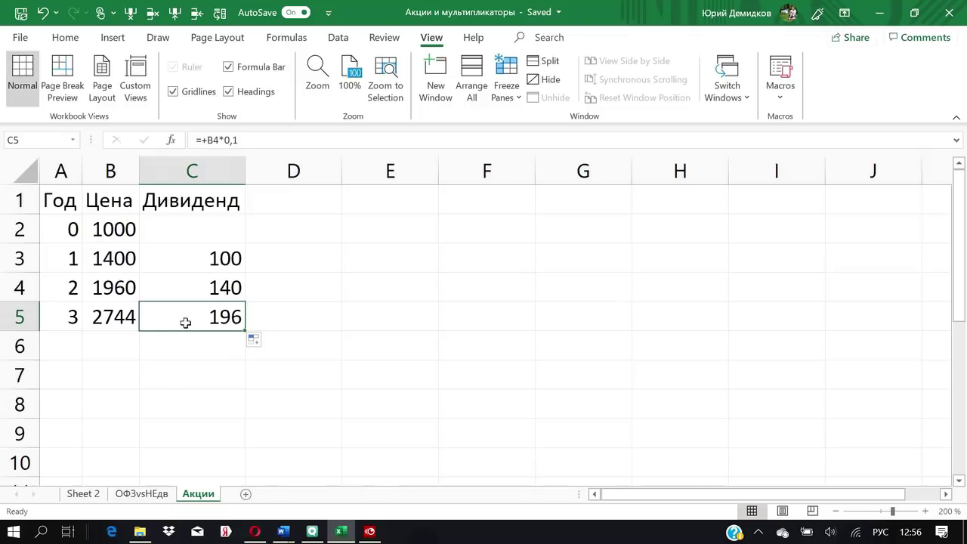
{"action": "left_click", "coordinate": [119, 321]}
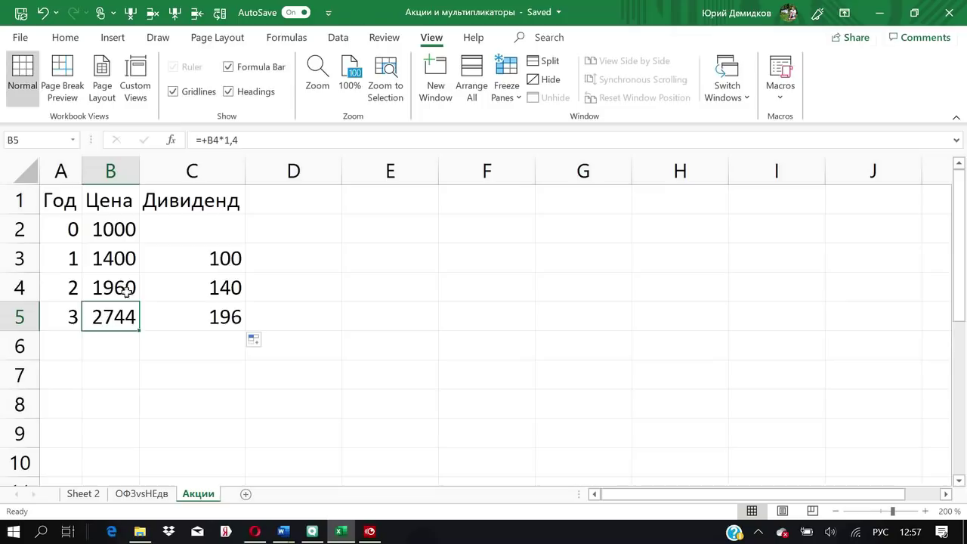
- Insert a column before Цена, enter 1000 in B2 and fit the new column's width to its content
{"action": "left_click", "coordinate": [113, 231]}
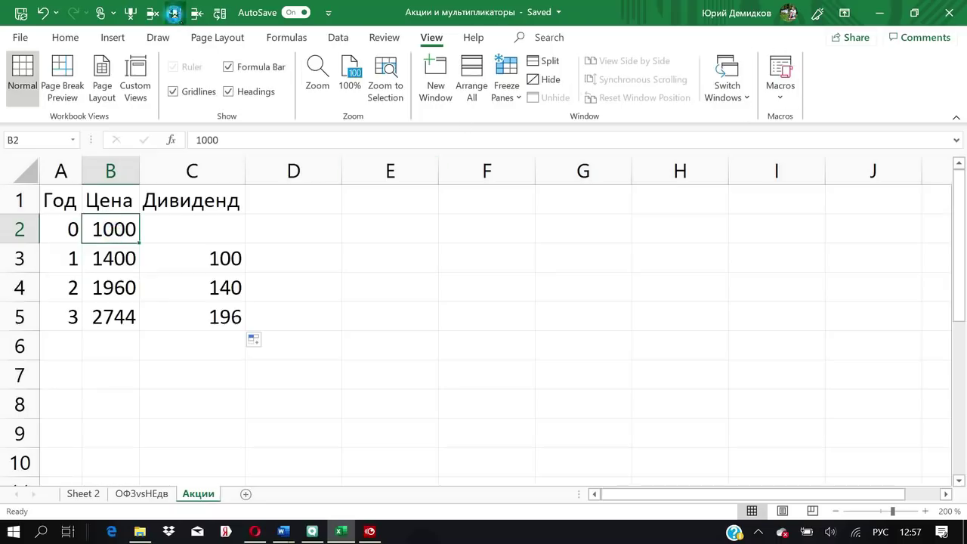
{"action": "left_click", "coordinate": [175, 16]}
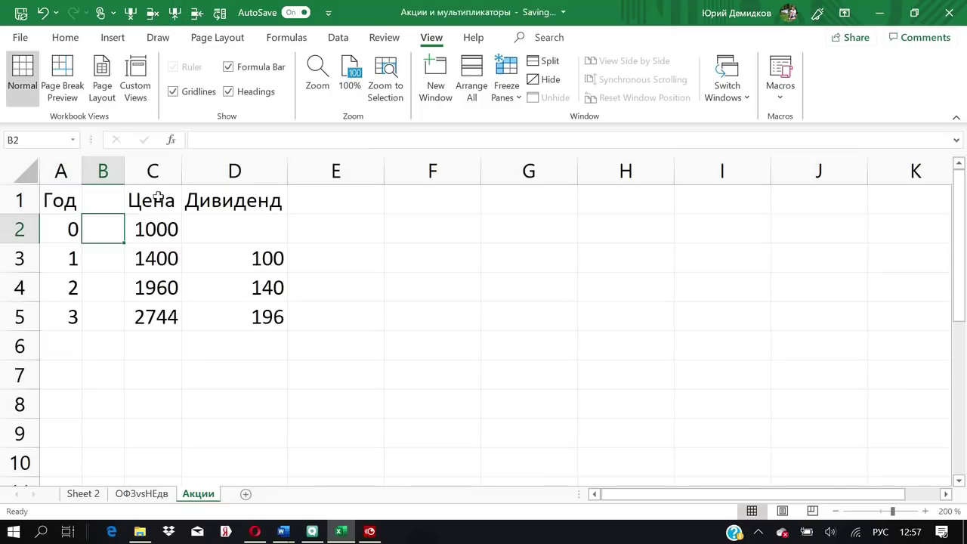
{"action": "type", "text": "1000"}
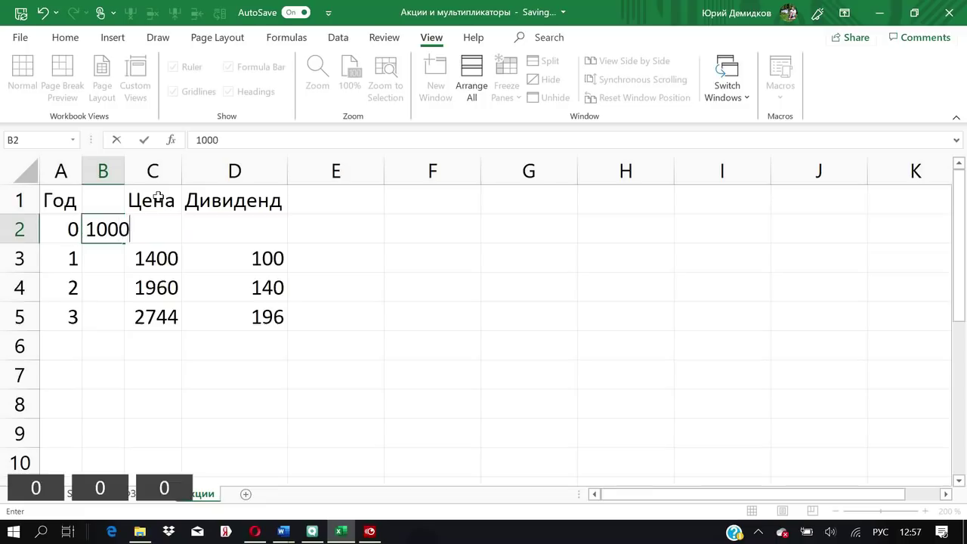
{"action": "key", "text": "Return"}
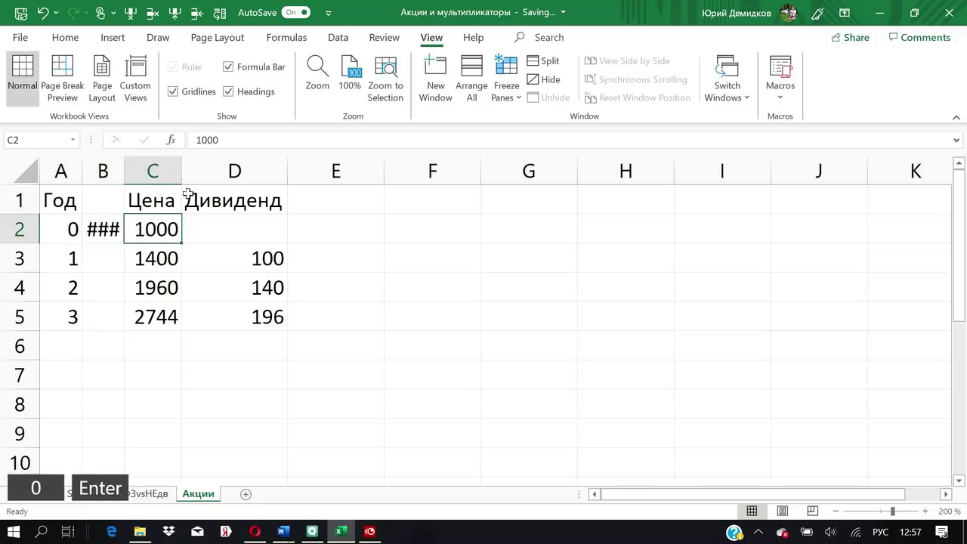
{"action": "double_click", "coordinate": [125, 168]}
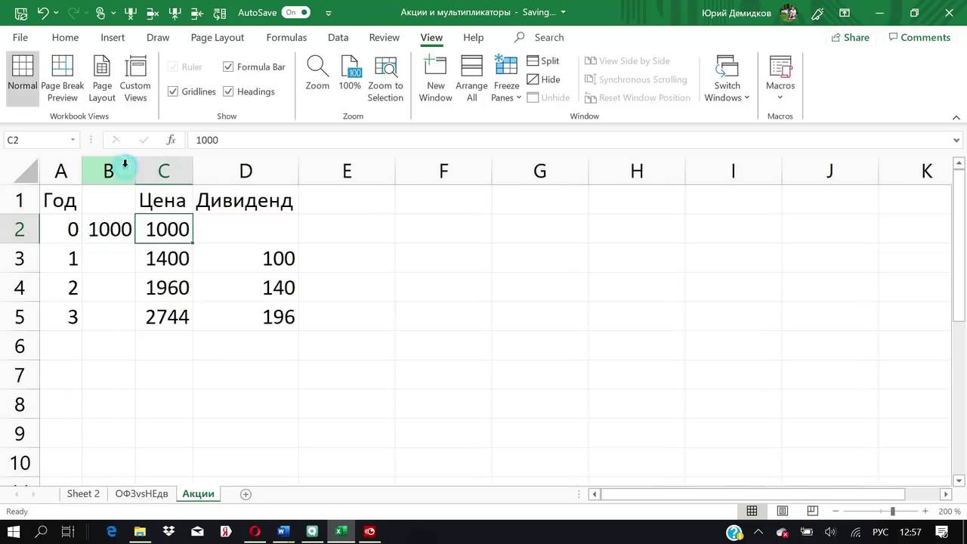
- Enter the formula +B2*C2 in row 2 of a new column inserted before Дивиденд, fitting the column's width to its content
{"action": "left_click", "coordinate": [253, 239]}
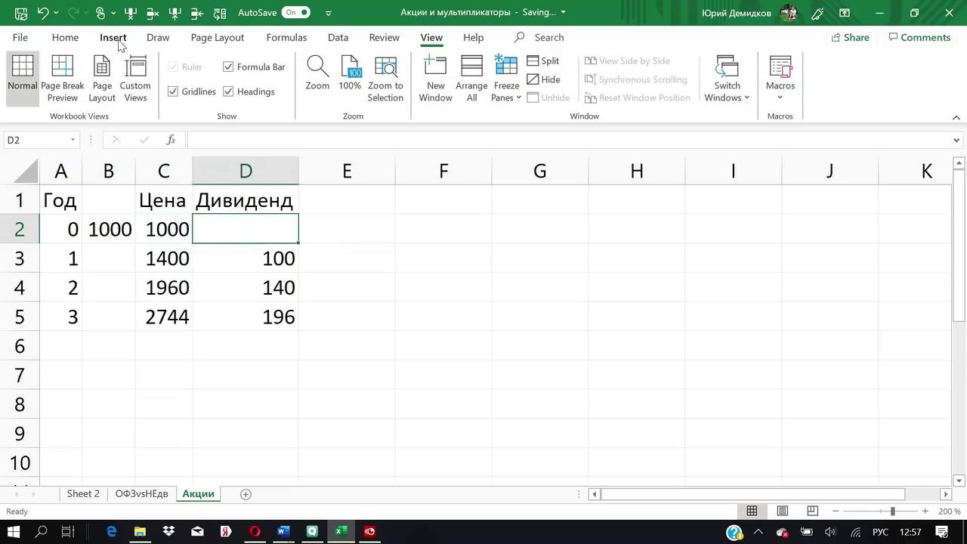
{"action": "left_click", "coordinate": [176, 14]}
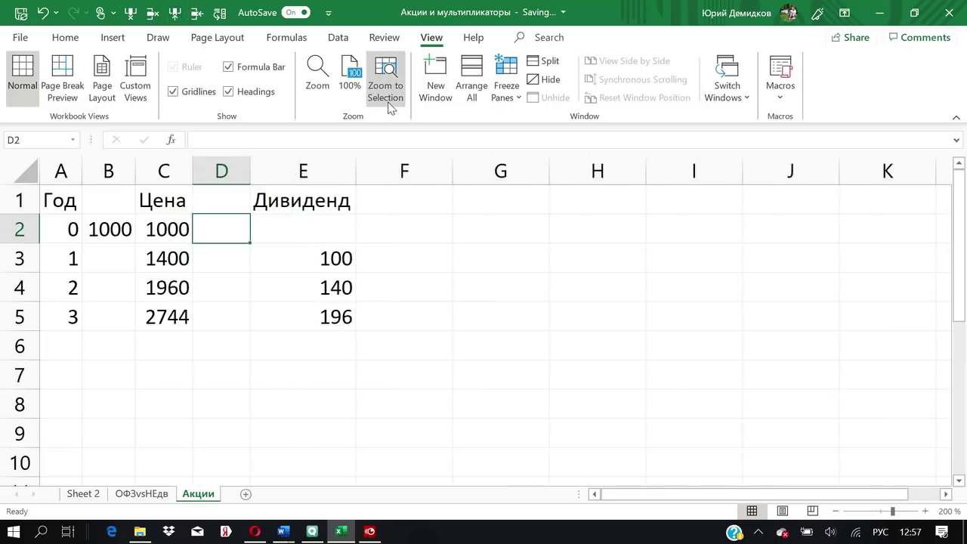
{"action": "key", "text": "shift"}
{"action": "type", "text": "+"}
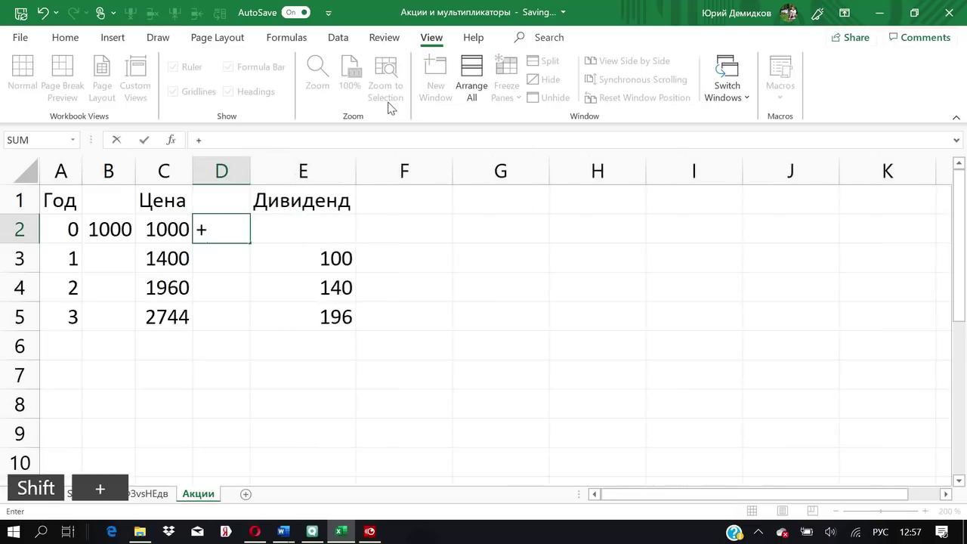
{"action": "key", "text": "Left"}
{"action": "key", "text": "Left"}
{"action": "key", "text": "shift"}
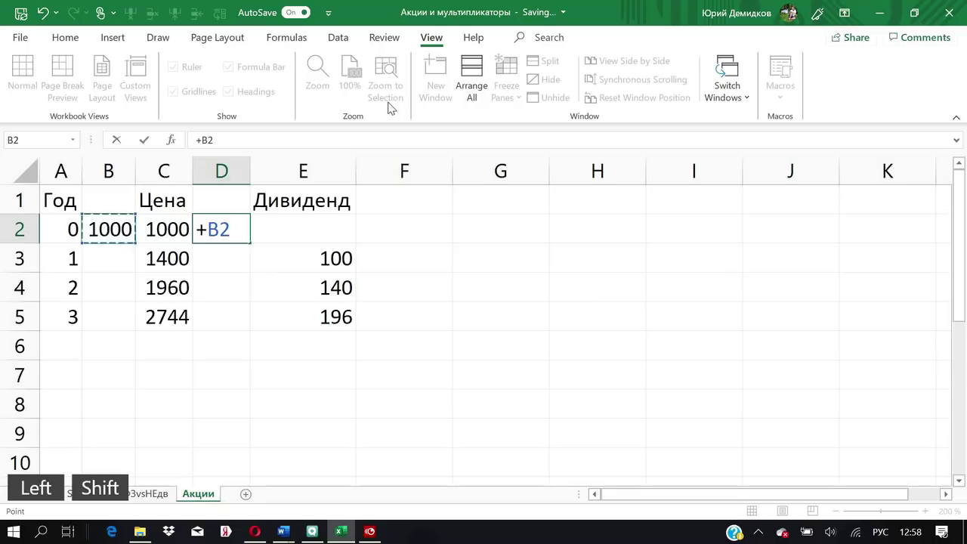
{"action": "type", "text": "*10"}
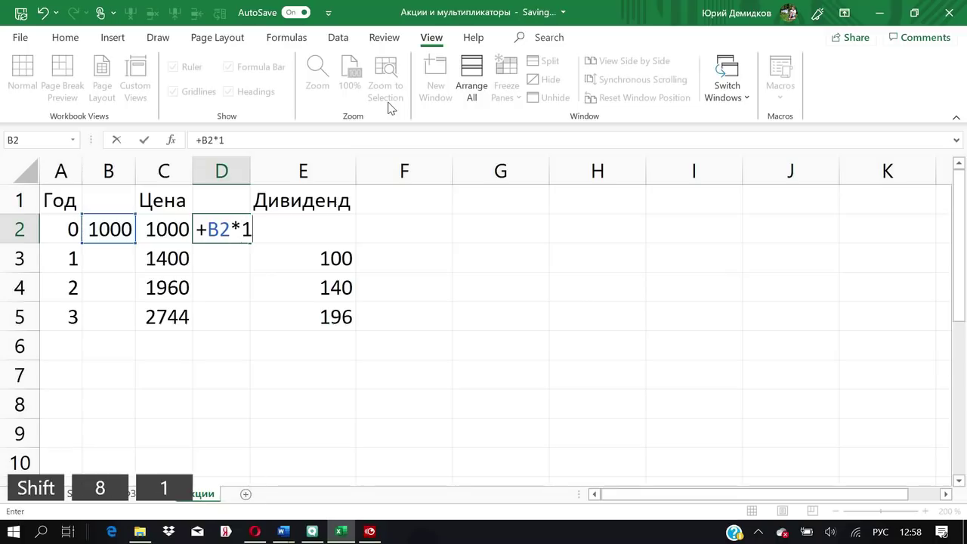
{"action": "key", "text": "BackSpace"}
{"action": "key", "text": "BackSpace"}
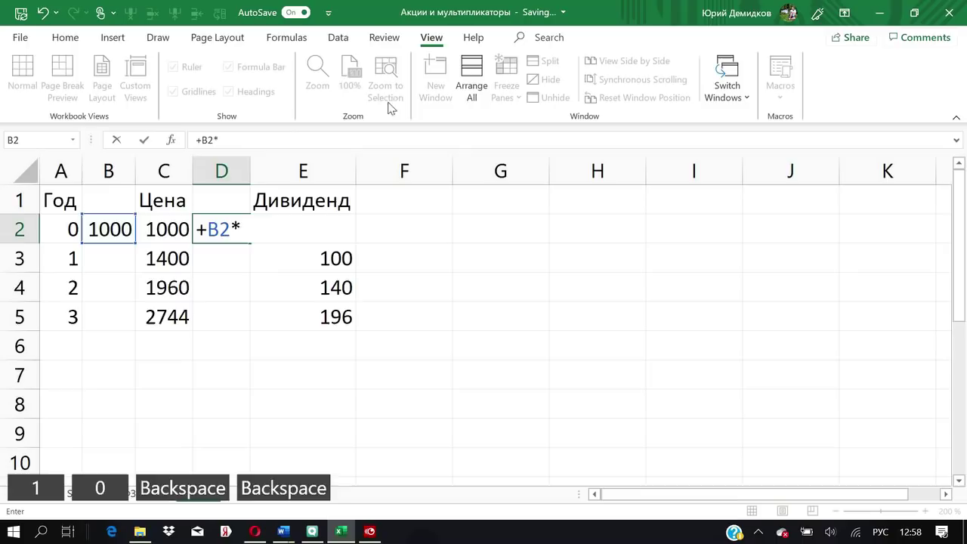
{"action": "left_click", "coordinate": [166, 233]}
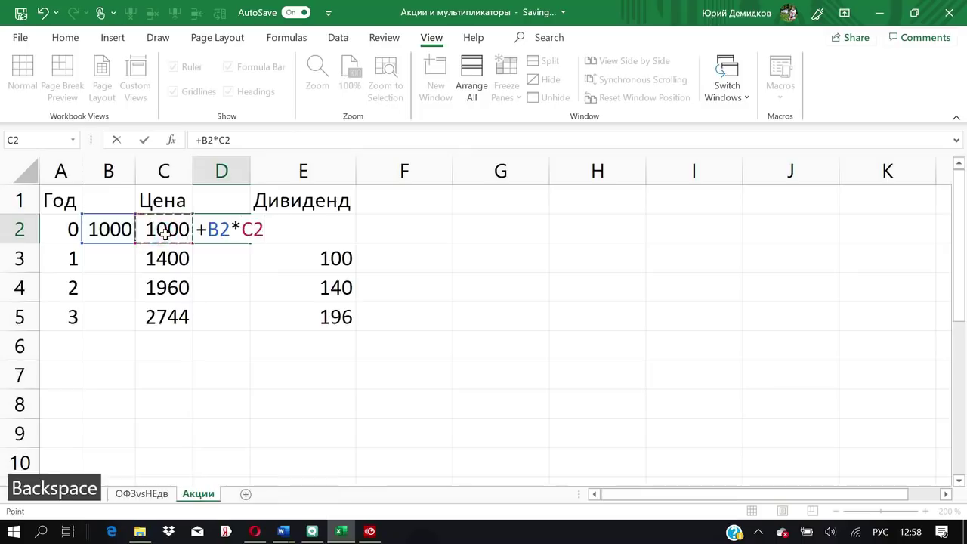
{"action": "key", "text": "Return"}
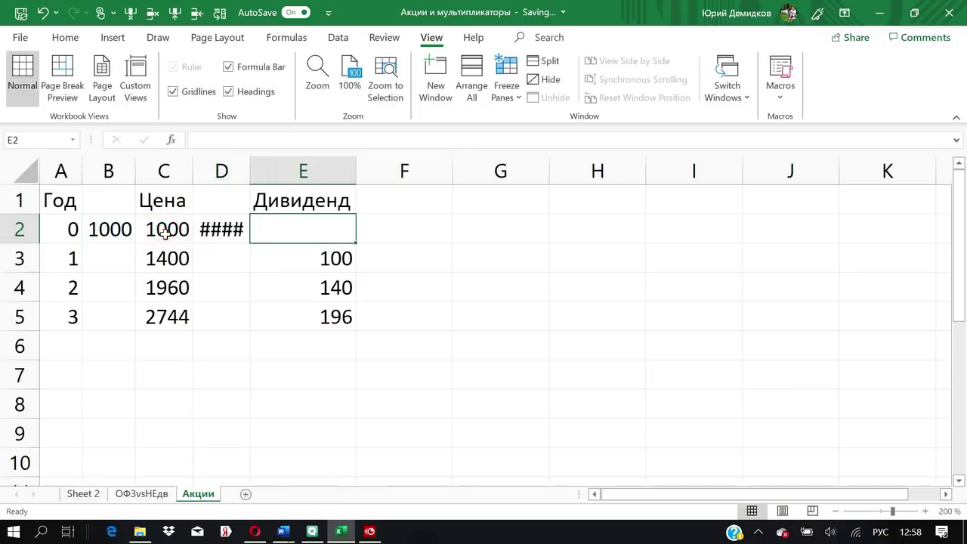
{"action": "double_click", "coordinate": [250, 167]}
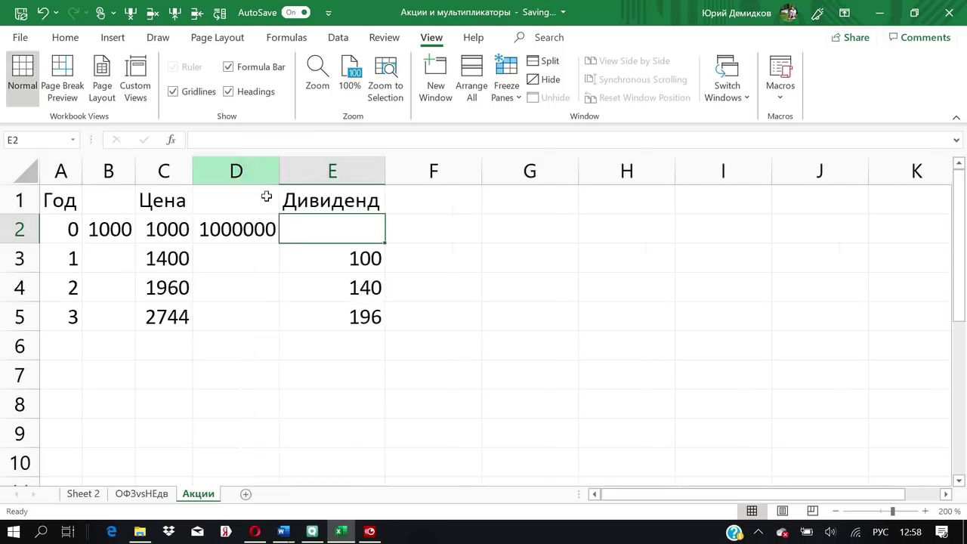
- Format B2:E5 as numbers with a thousands separator and no decimal places
{"action": "left_click_drag", "start_coordinate": [117, 229], "coordinate": [304, 317]}
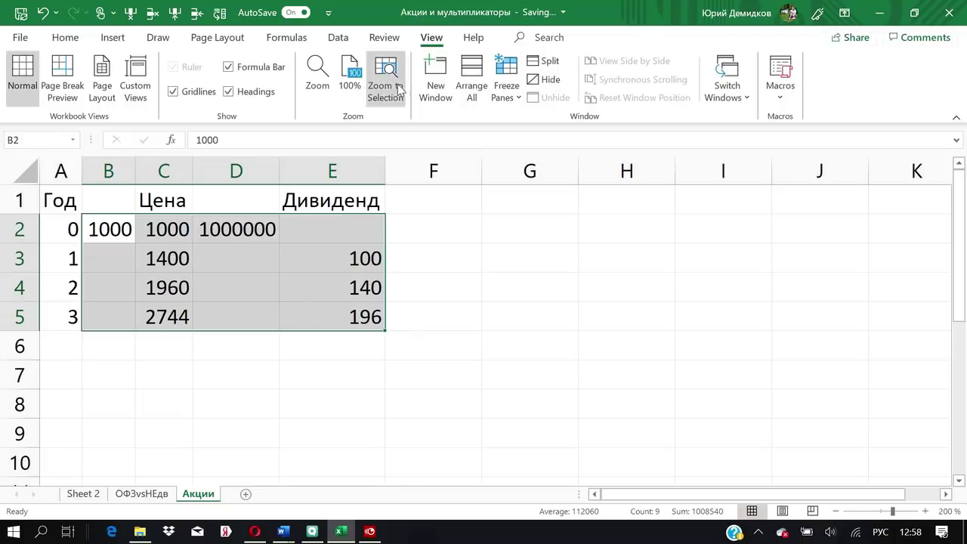
{"action": "left_click", "coordinate": [65, 38]}
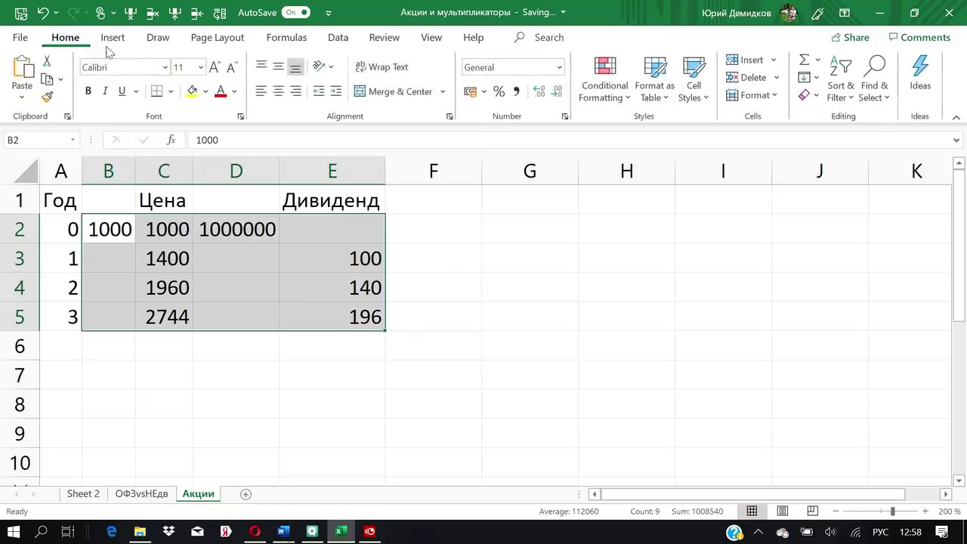
{"action": "left_click", "coordinate": [517, 92]}
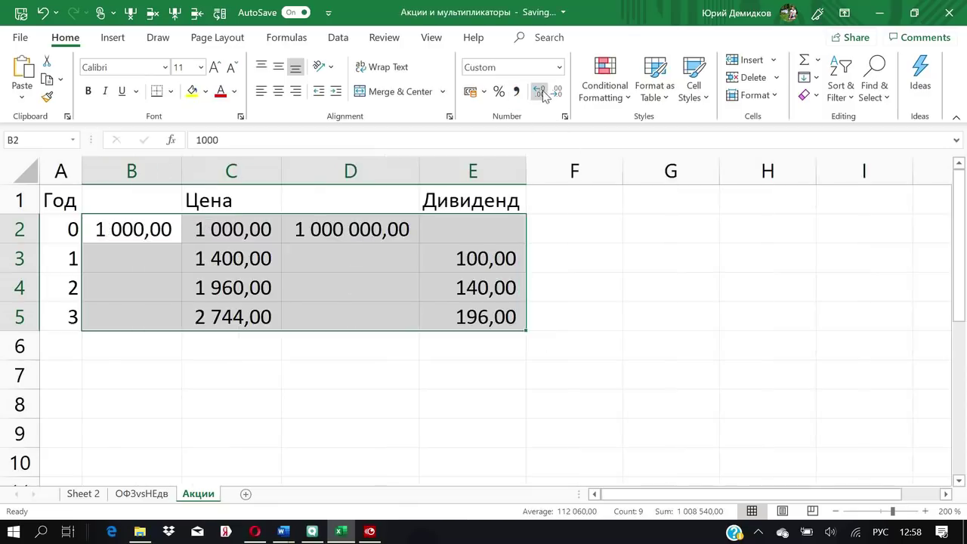
{"action": "left_click", "coordinate": [556, 94]}
{"action": "left_click", "coordinate": [556, 95]}
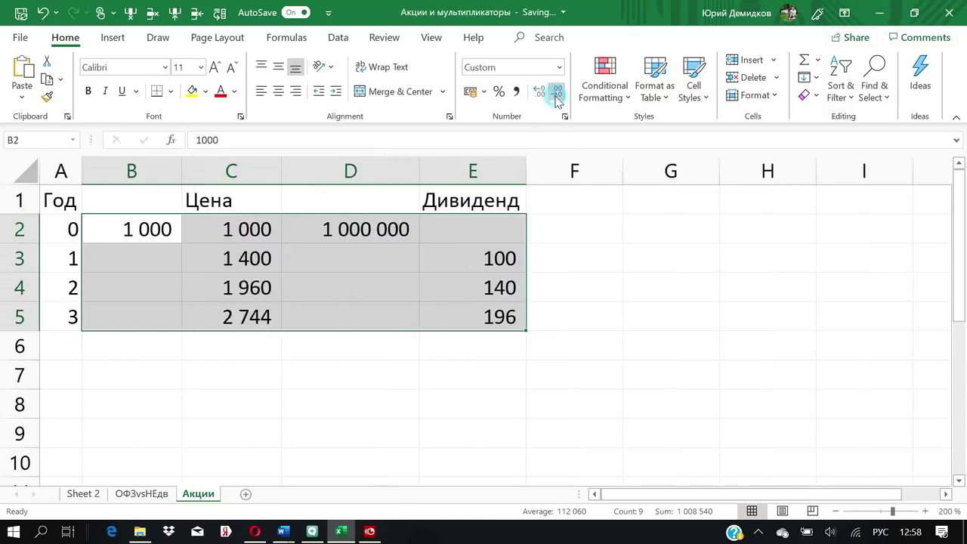
{"action": "left_click", "coordinate": [309, 293]}
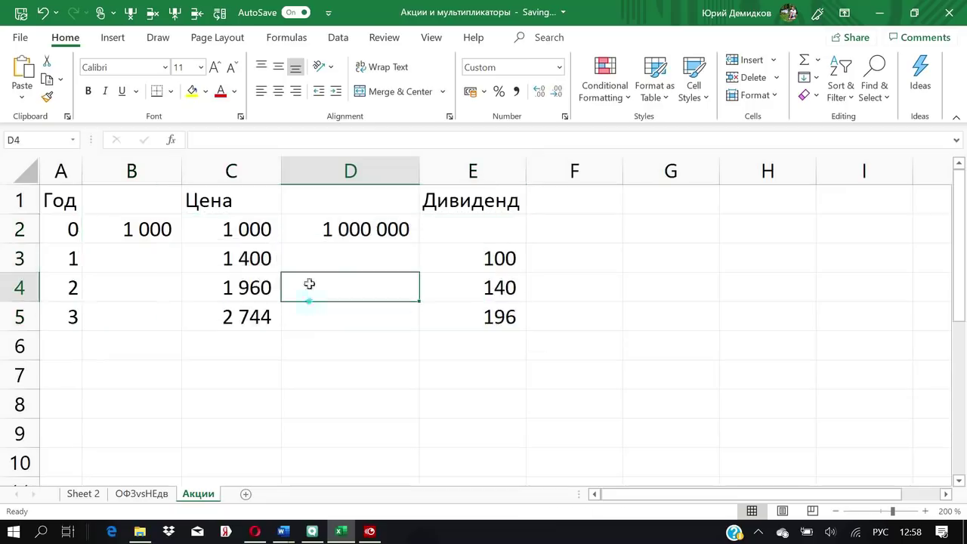
- Review the year 0 row and the year 1 price, and fill the product formula in D2 down to D3
{"action": "left_click", "coordinate": [344, 234]}
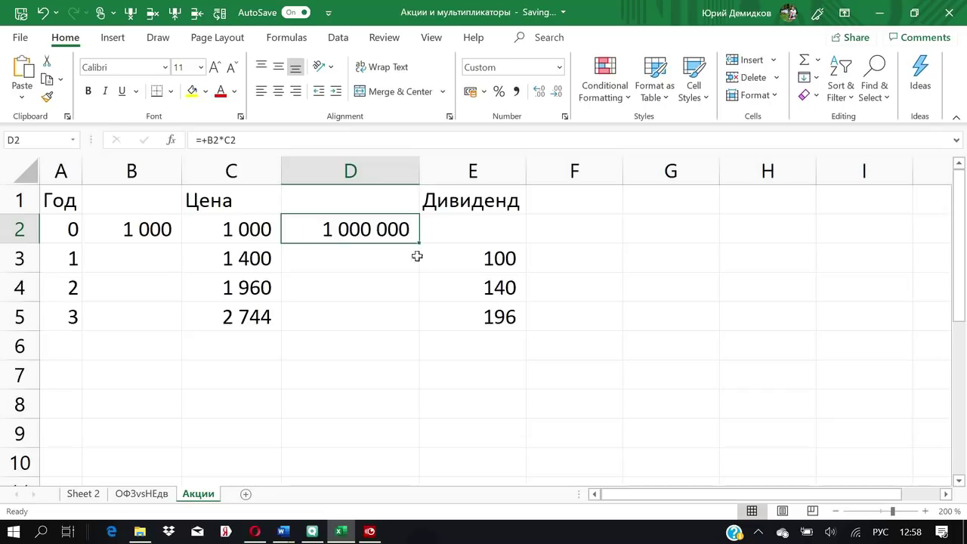
{"action": "left_click_drag", "start_coordinate": [60, 229], "coordinate": [277, 227]}
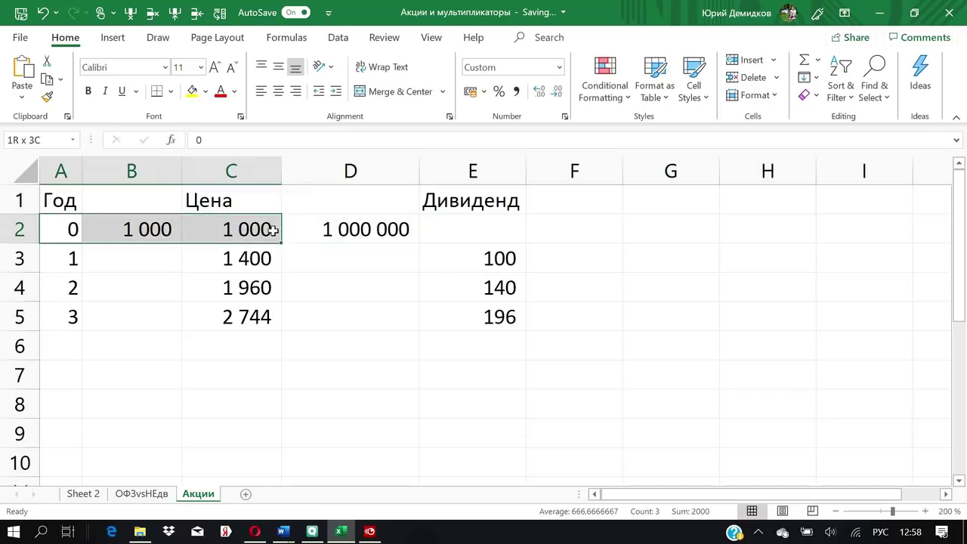
{"action": "left_click", "coordinate": [254, 257]}
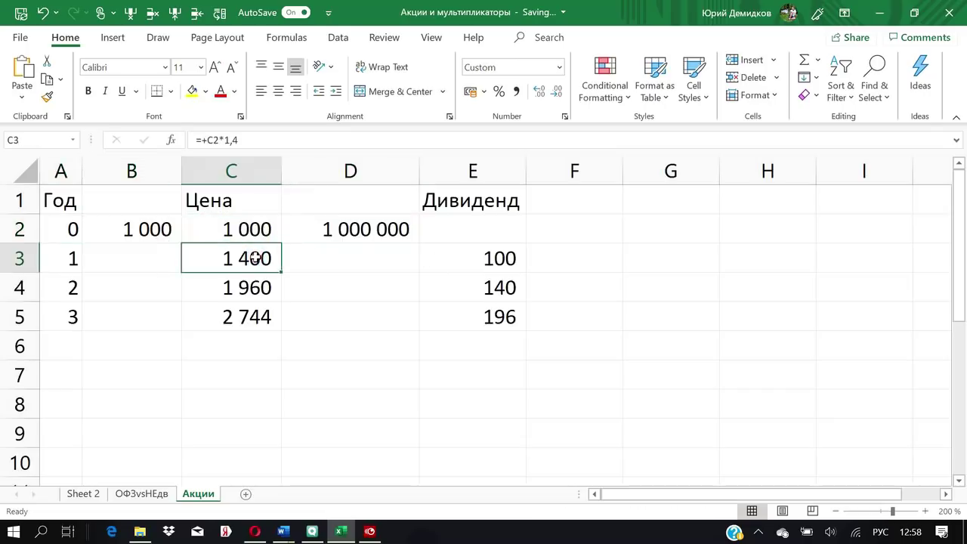
{"action": "left_click", "coordinate": [408, 234]}
{"action": "left_click_drag", "start_coordinate": [417, 243], "coordinate": [414, 268]}
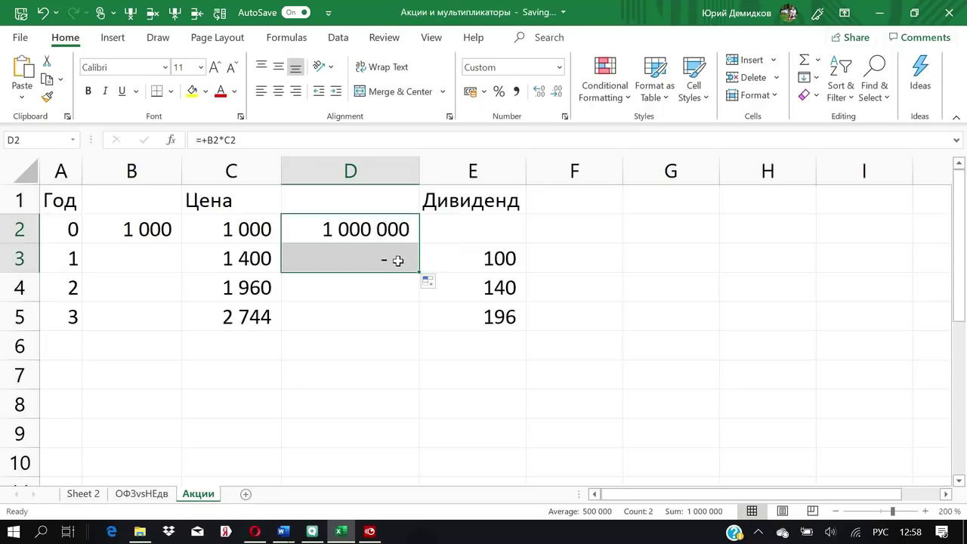
- Copy the quantity 1000 from B2 down through B5 for years 1 to 3
{"action": "left_click", "coordinate": [143, 231]}
{"action": "left_click_drag", "start_coordinate": [181, 243], "coordinate": [176, 262]}
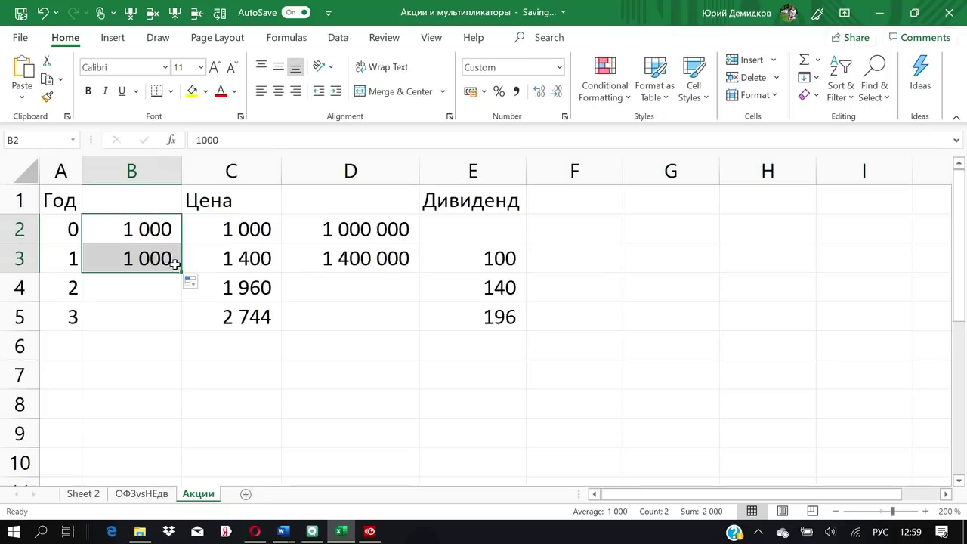
{"action": "left_click_drag", "start_coordinate": [181, 271], "coordinate": [172, 319]}
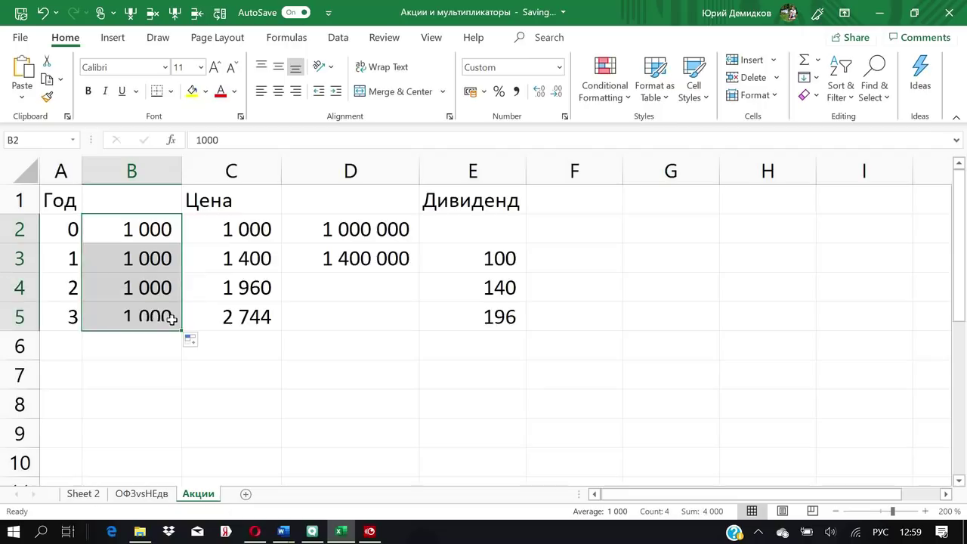
- Fill the product formula in D3 down to D5 for years 2 and 3
{"action": "left_click", "coordinate": [393, 305]}
{"action": "left_click", "coordinate": [391, 258]}
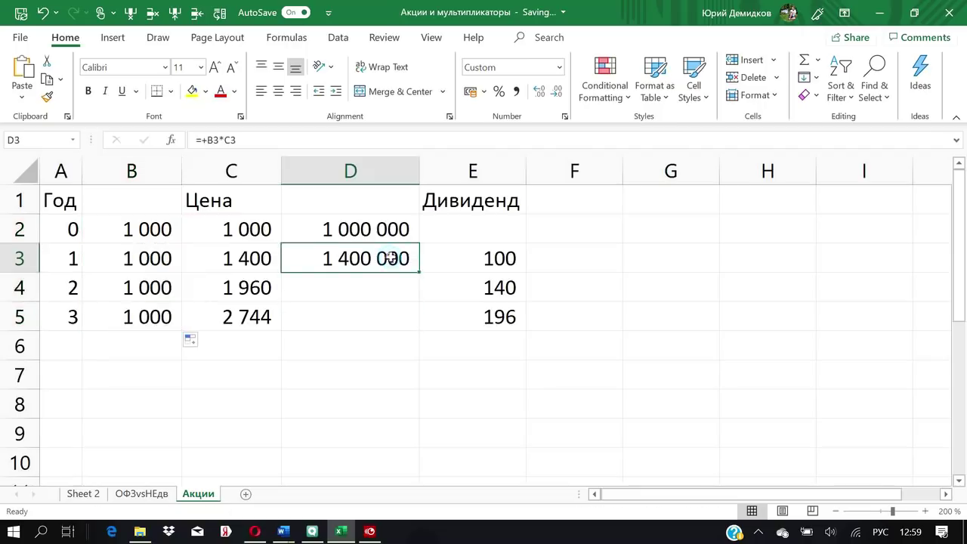
{"action": "left_click_drag", "start_coordinate": [416, 270], "coordinate": [410, 332]}
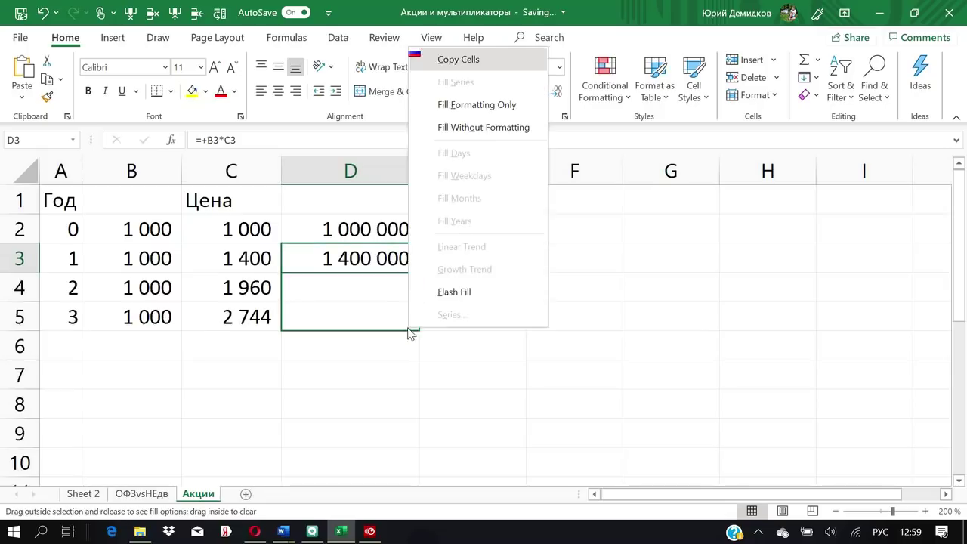
{"action": "left_click", "coordinate": [351, 252]}
{"action": "left_click_drag", "start_coordinate": [419, 274], "coordinate": [413, 321]}
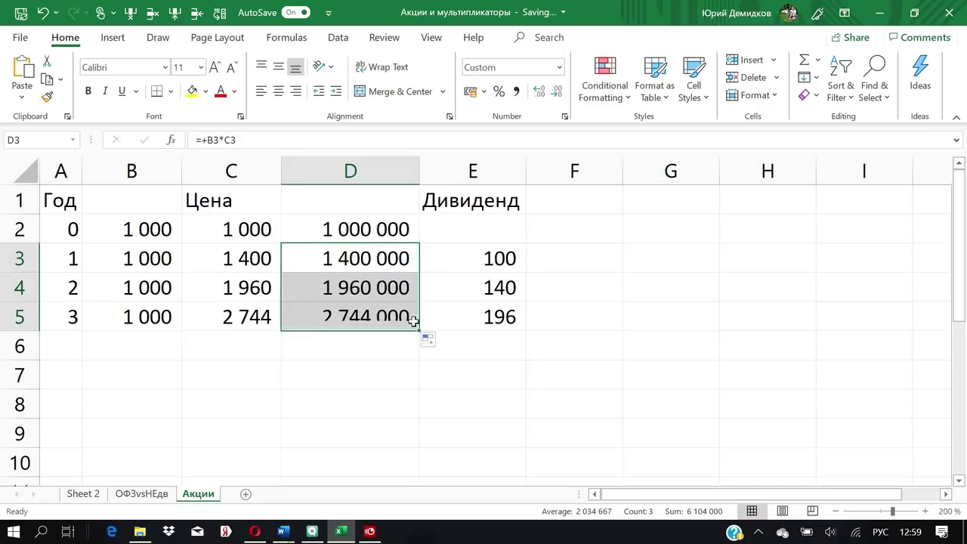
- Extend the year 1 dividend formula in E3 to =+C2*0,1*B2 so it also multiplies by the quantity
{"action": "left_click", "coordinate": [479, 262]}
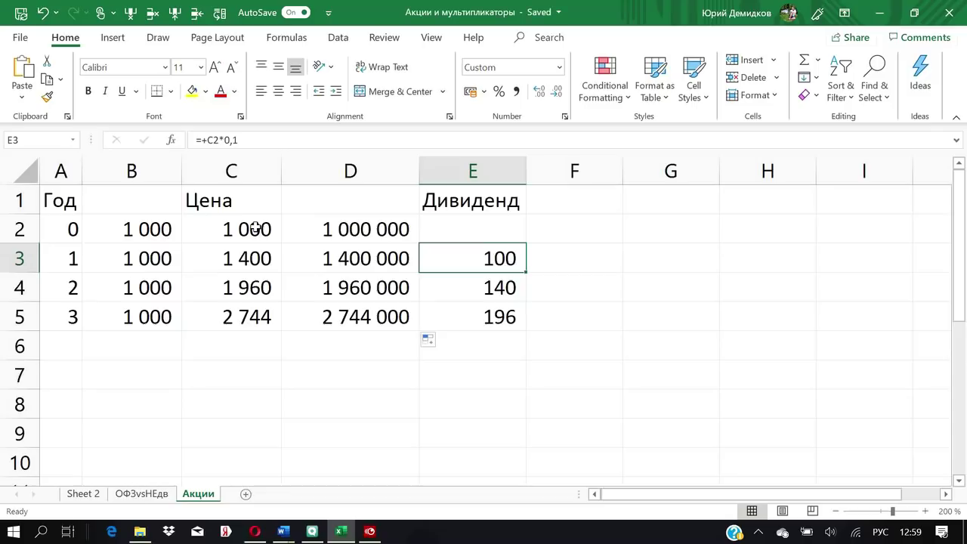
{"action": "left_click", "coordinate": [255, 228]}
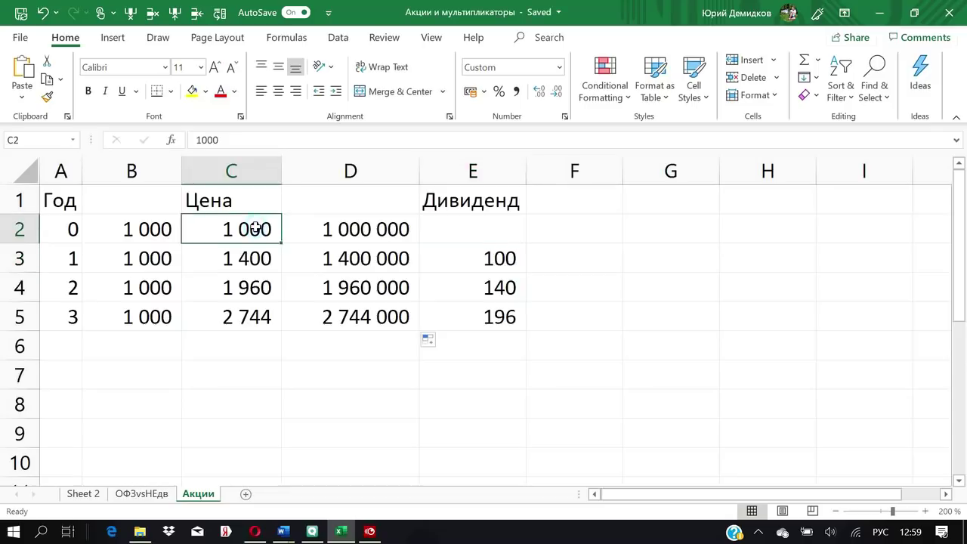
{"action": "left_click", "coordinate": [479, 263]}
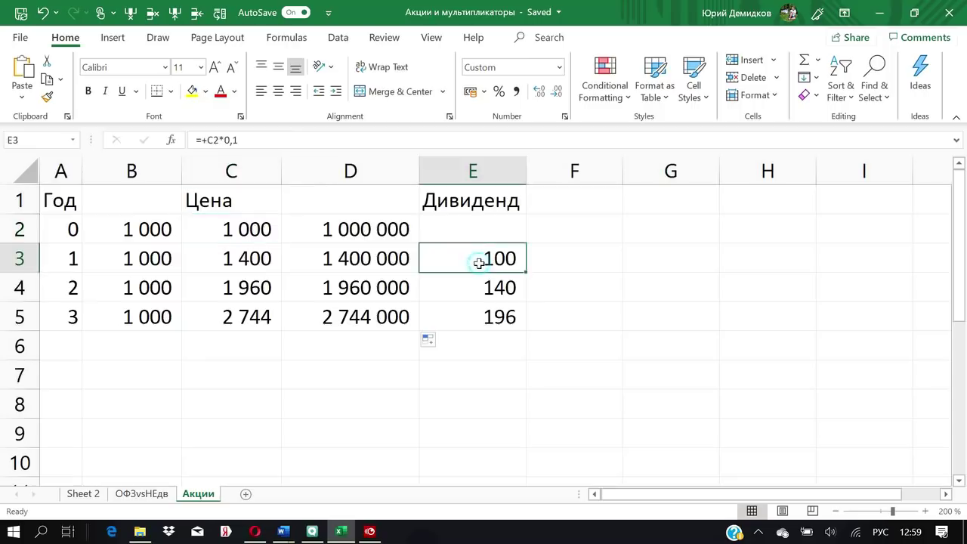
{"action": "key", "text": "shift"}
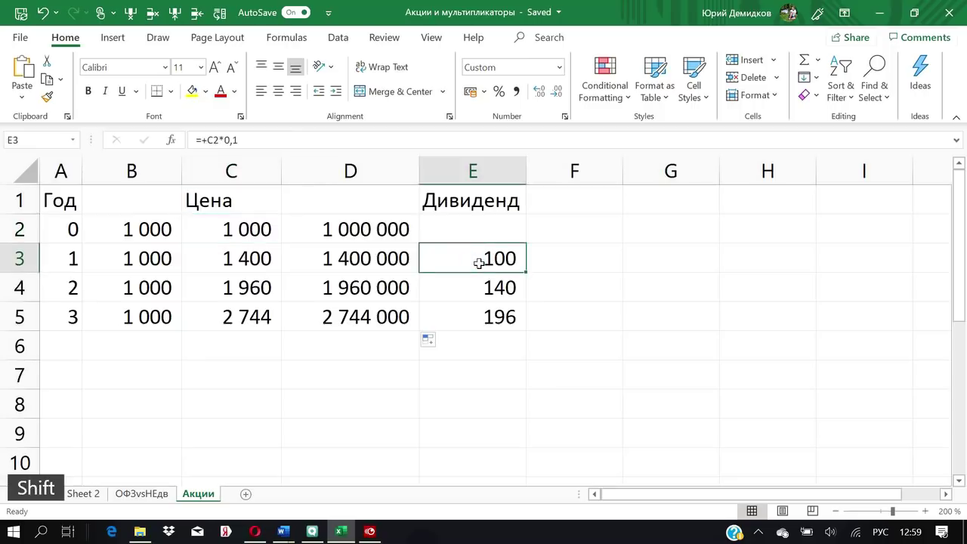
{"action": "left_click", "coordinate": [353, 138]}
{"action": "type", "text": "*"}
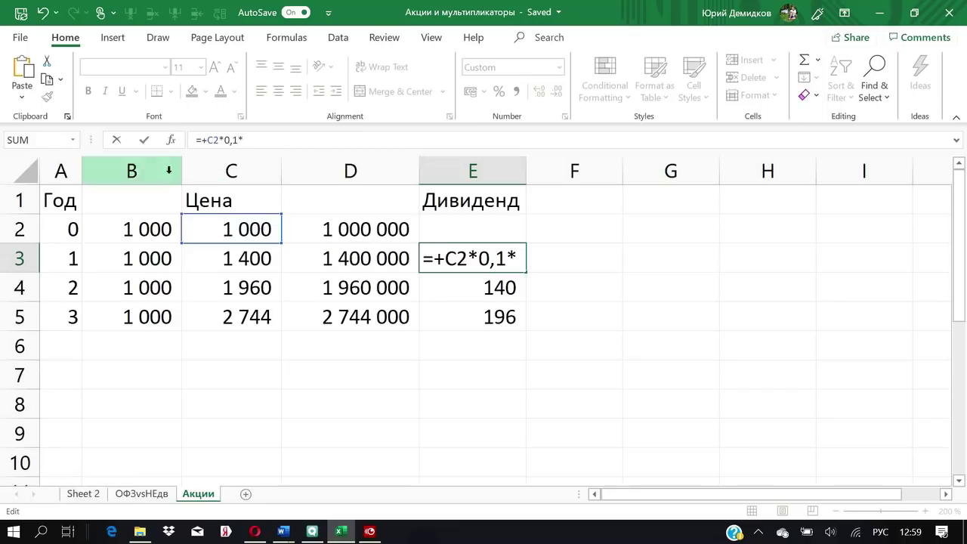
{"action": "left_click", "coordinate": [156, 225]}
{"action": "key", "text": "Return"}
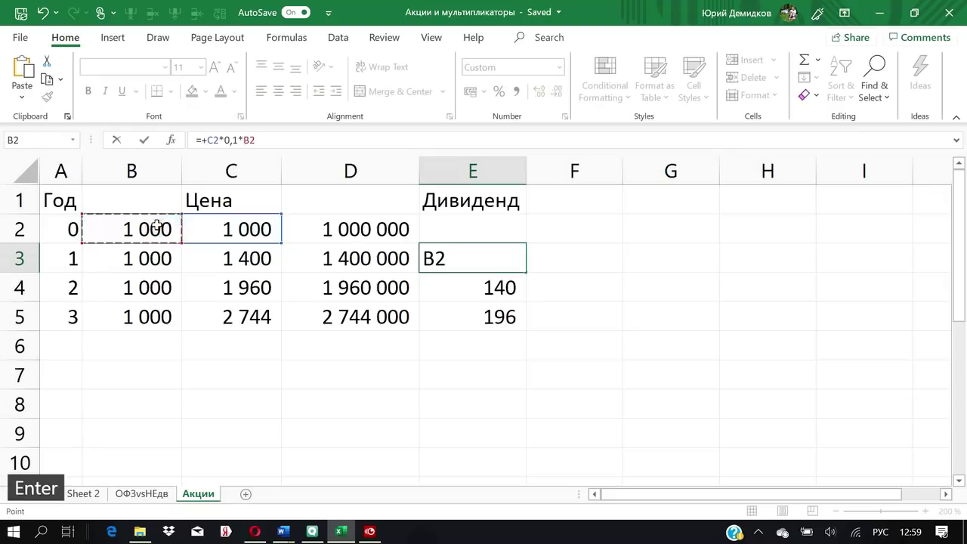
- Fill the dividend formula in E3 down to E5 for years 2 and 3
{"action": "left_click", "coordinate": [495, 257]}
{"action": "left_click_drag", "start_coordinate": [526, 270], "coordinate": [527, 326]}
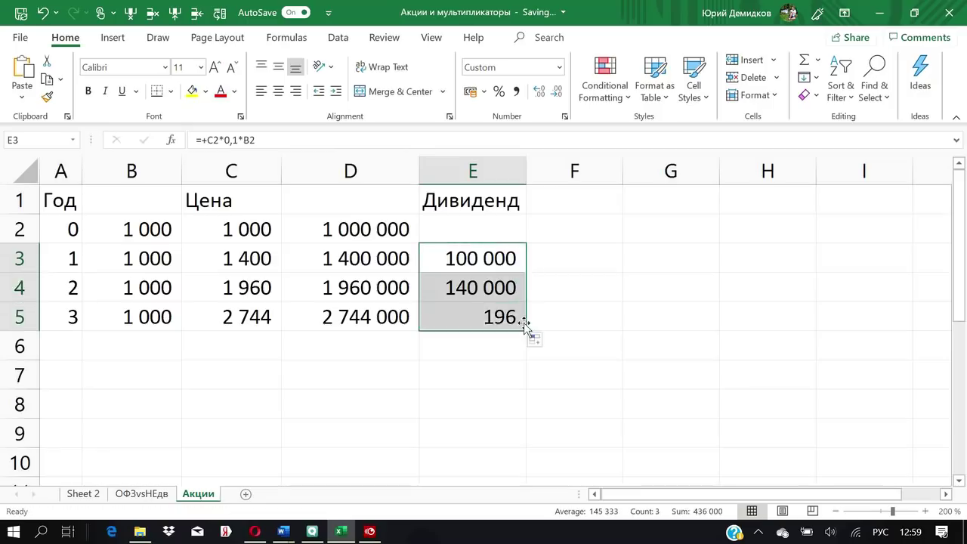
{"action": "left_click", "coordinate": [485, 367]}
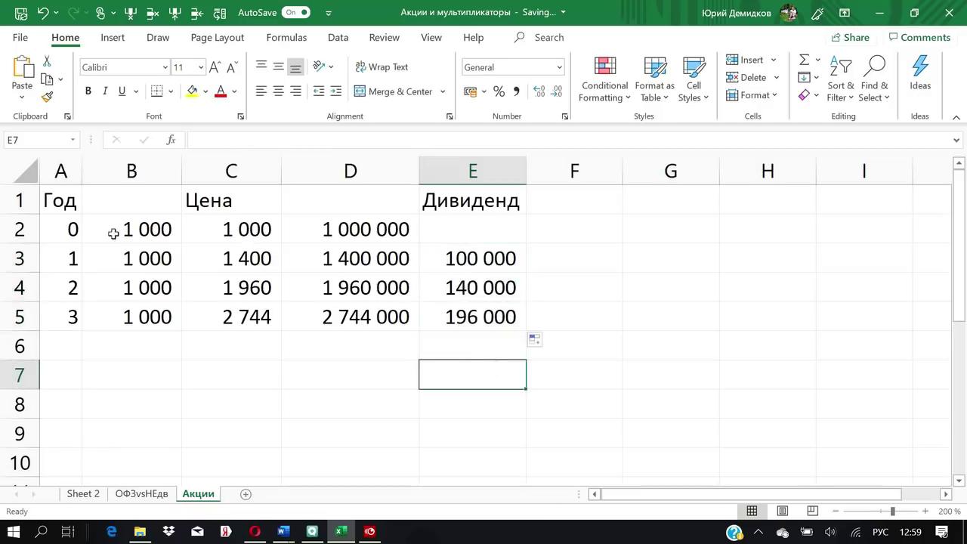
- Review the year 0 row cell by cell: year, quantity, price and their product in D2
{"action": "left_click", "coordinate": [68, 230]}
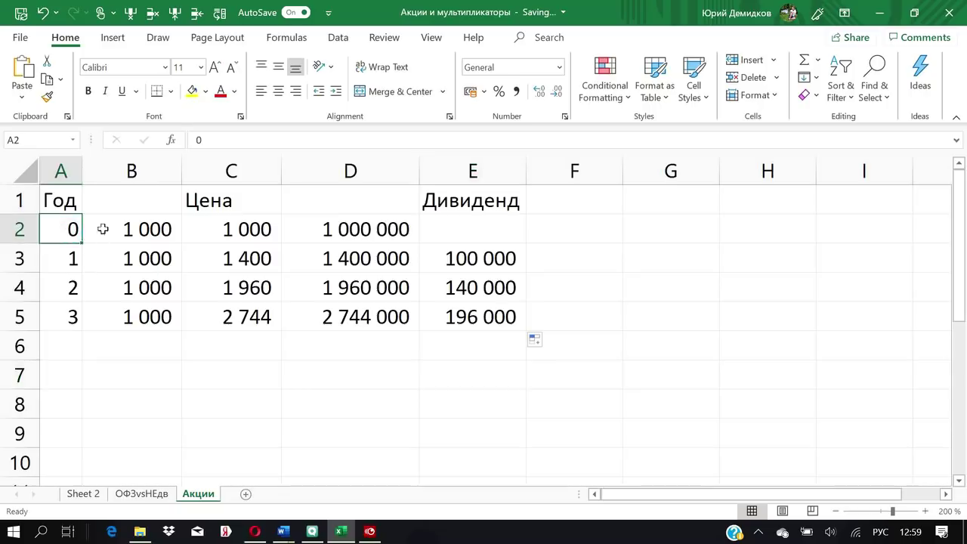
{"action": "left_click", "coordinate": [147, 231]}
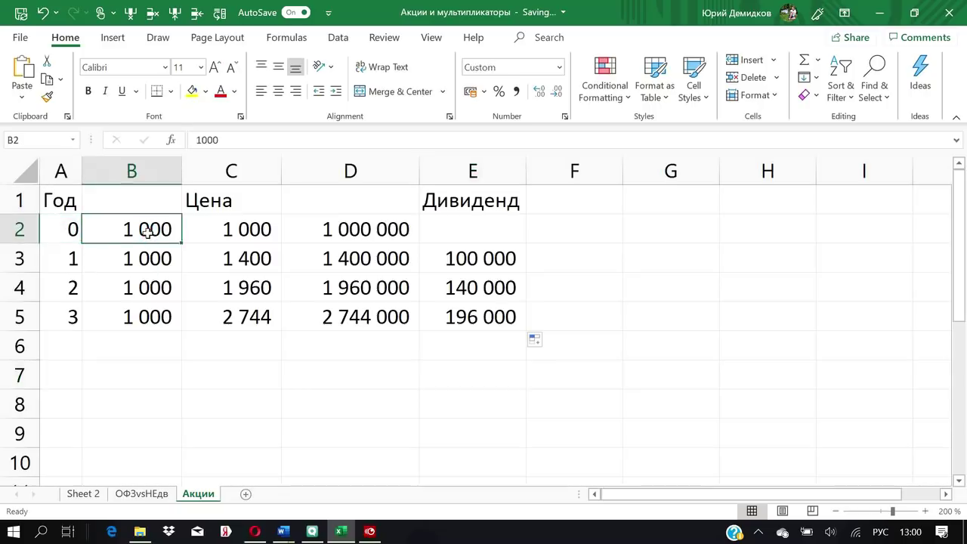
{"action": "left_click", "coordinate": [242, 235]}
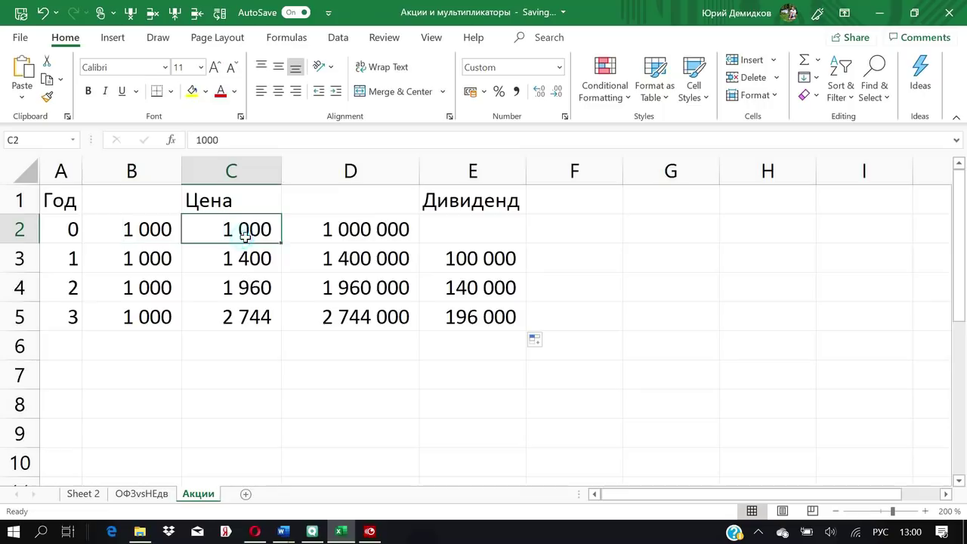
{"action": "left_click", "coordinate": [344, 229]}
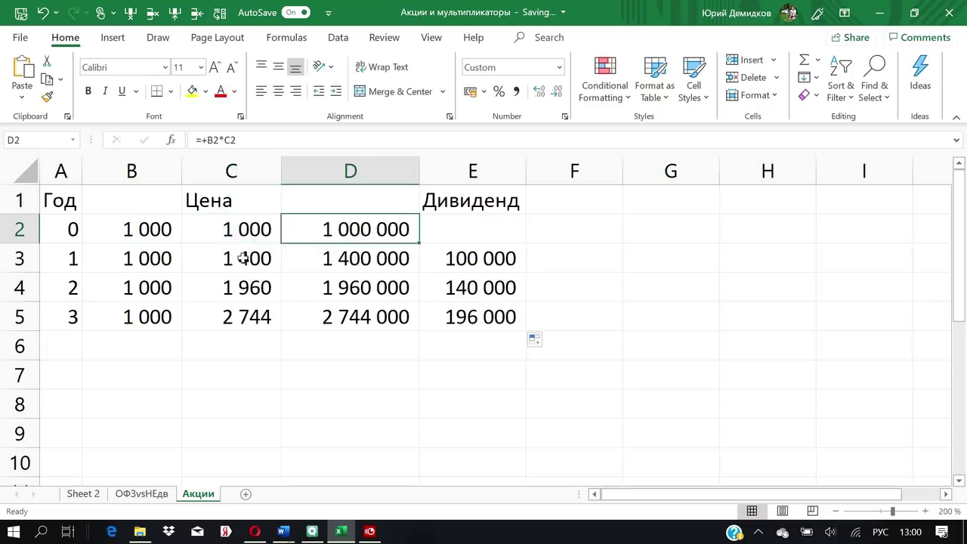
- Check the year 1 cells and insert an empty column between the quantity column and the Цена column
{"action": "left_click", "coordinate": [488, 261]}
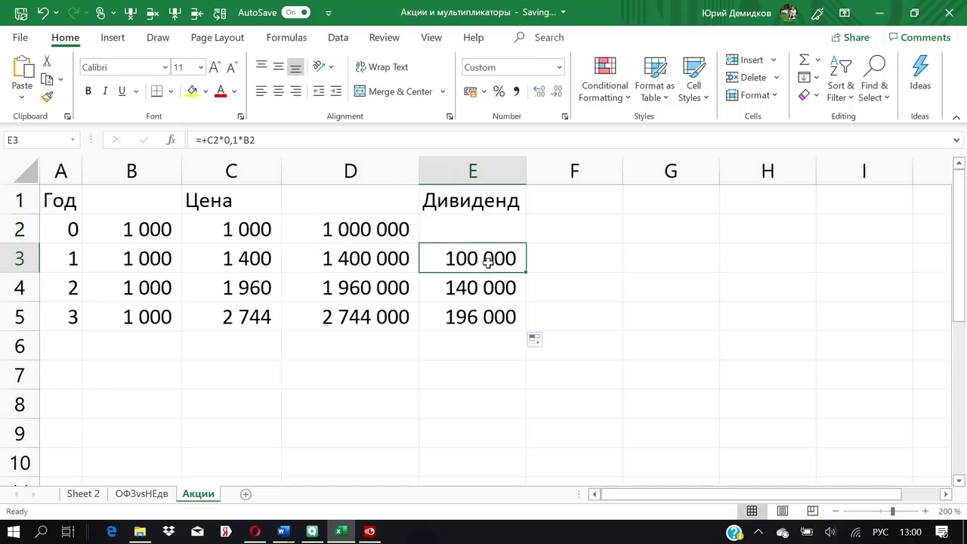
{"action": "key", "text": "Left"}
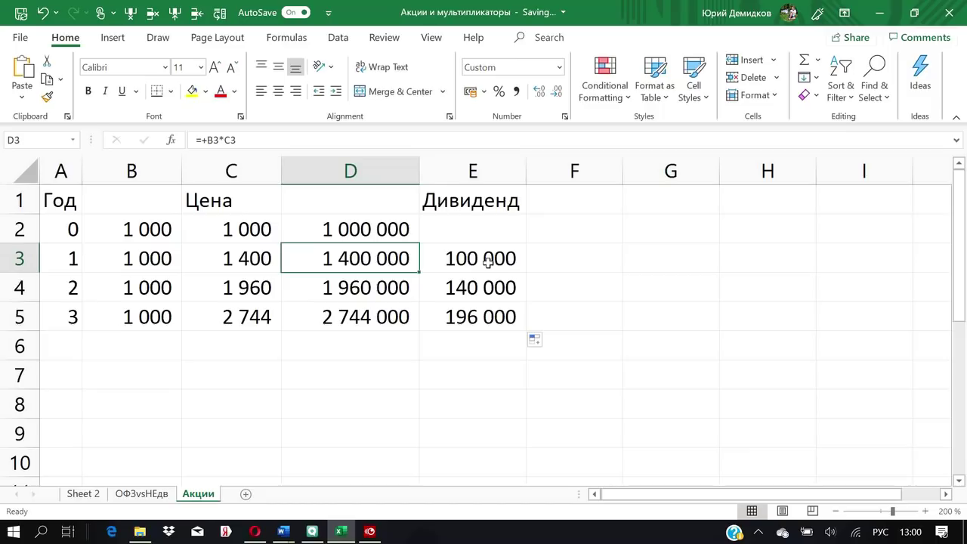
{"action": "left_click", "coordinate": [164, 261]}
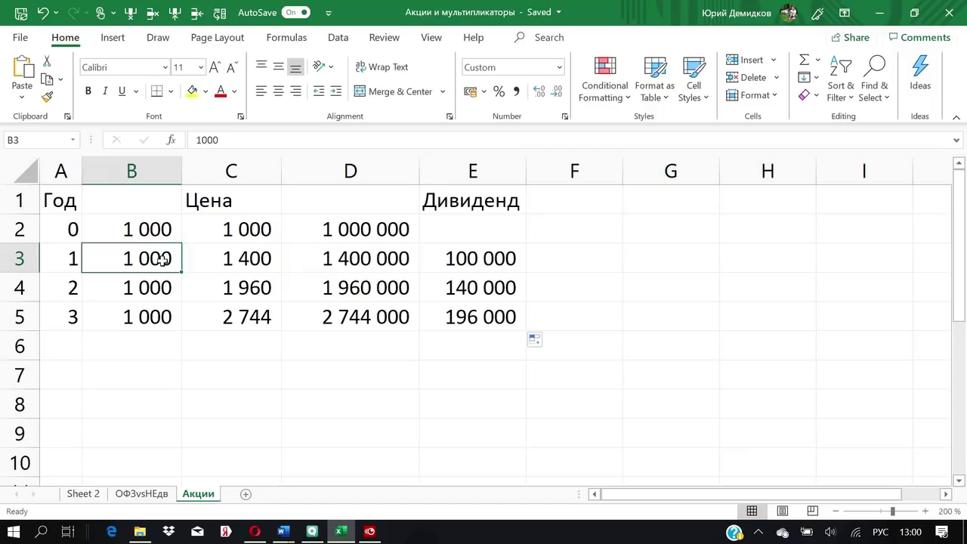
{"action": "left_click", "coordinate": [240, 255]}
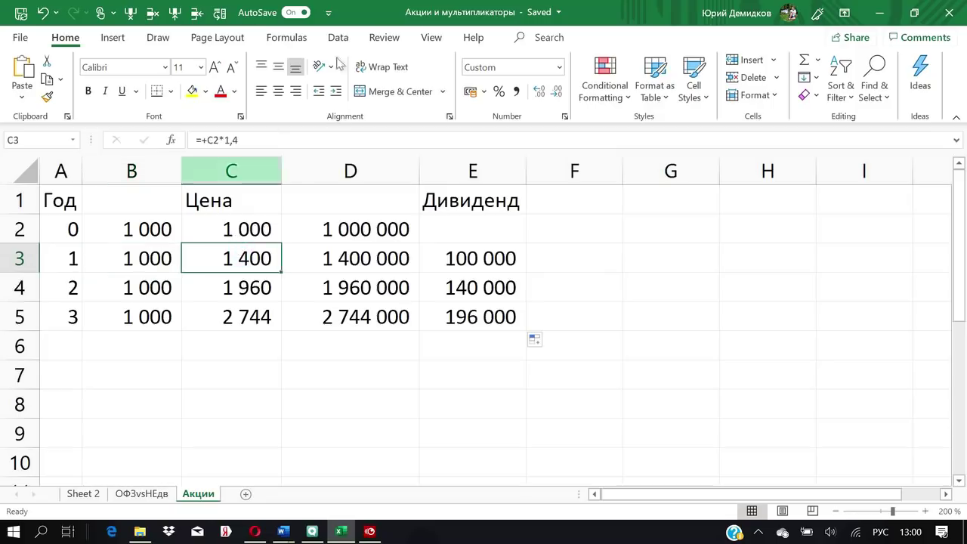
{"action": "left_click", "coordinate": [175, 14]}
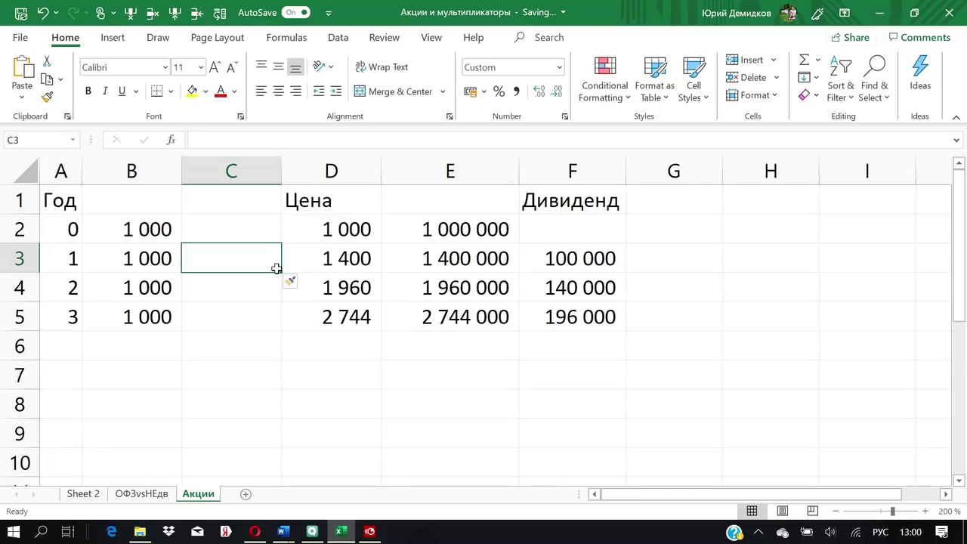
- Enter 100 in C3 as the shares added in year 1, and check the year 2 dividend in F4
{"action": "type", "text": "100"}
{"action": "key", "text": "Tab"}
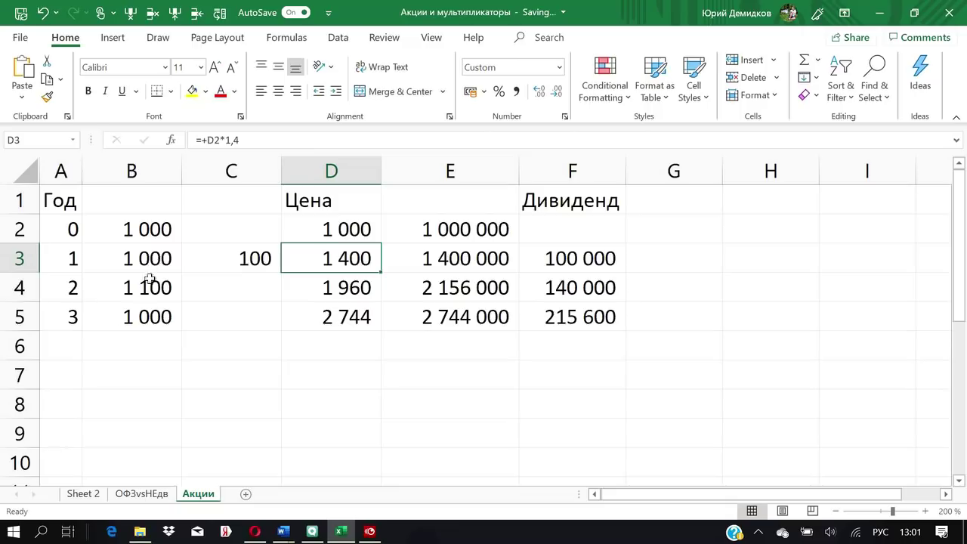
{"action": "key", "text": "Right"}
{"action": "key", "text": "Right"}
{"action": "key", "text": "Down"}
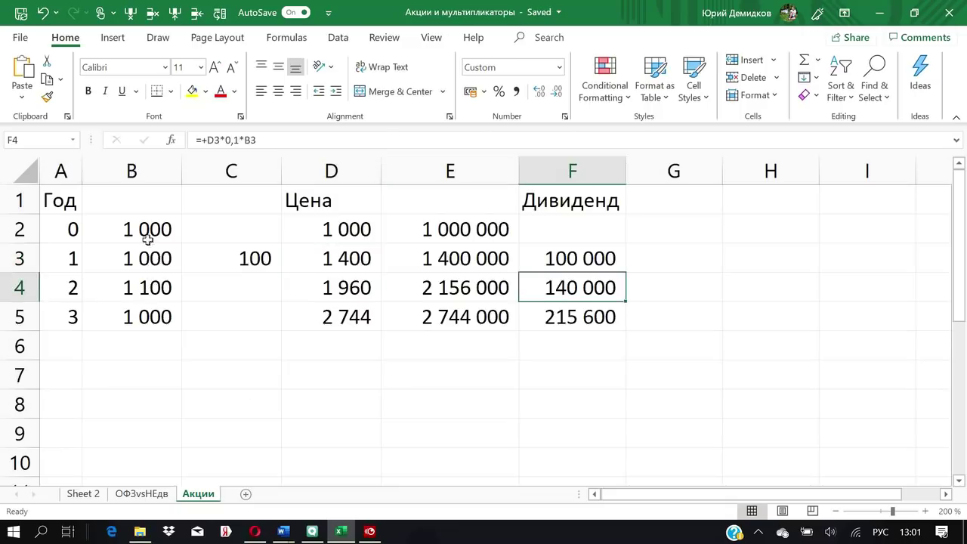
- Replace the year 1 quantity in B3 with the formula +B2+C3, adding the new shares to the previous quantity
{"action": "left_click", "coordinate": [151, 258]}
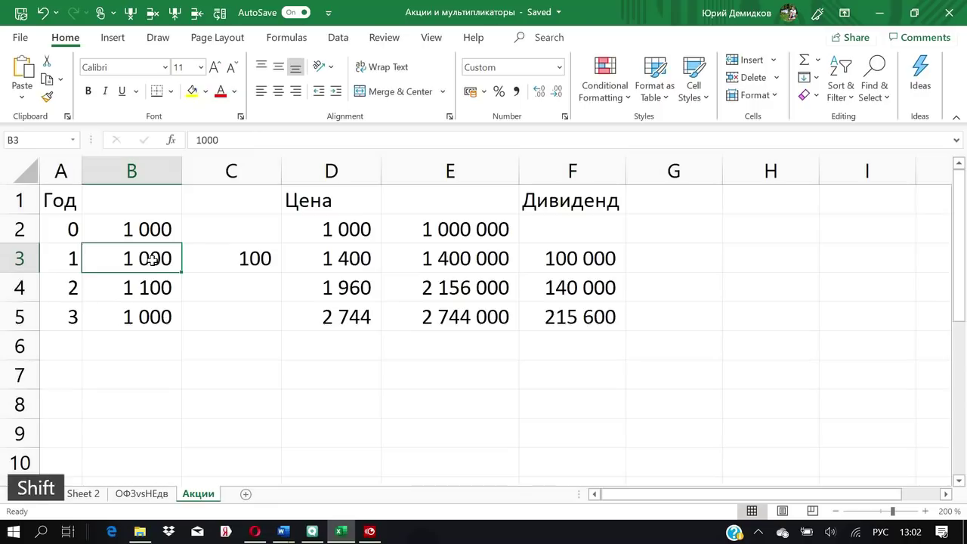
{"action": "type", "text": "+"}
{"action": "key", "text": "Up"}
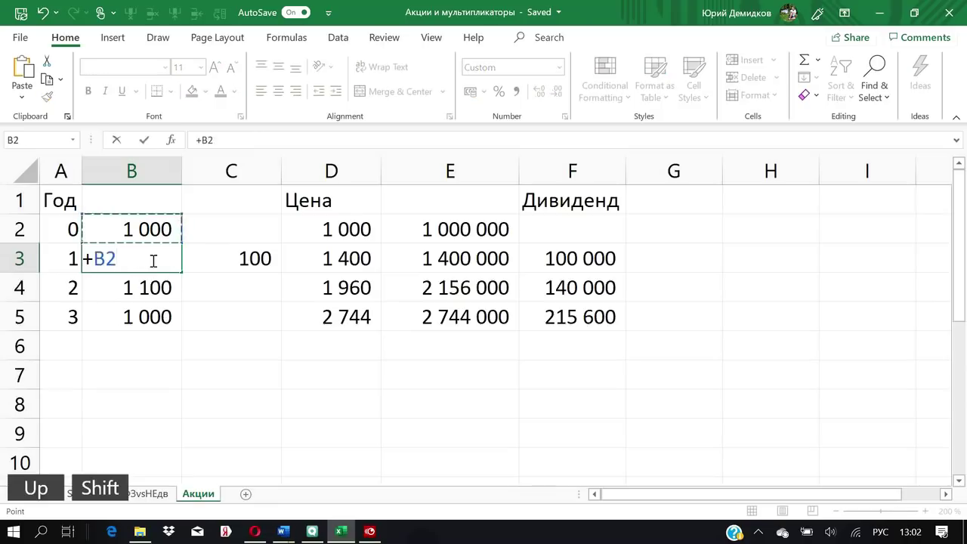
{"action": "type", "text": "+"}
{"action": "key", "text": "Right"}
{"action": "key", "text": "Return"}
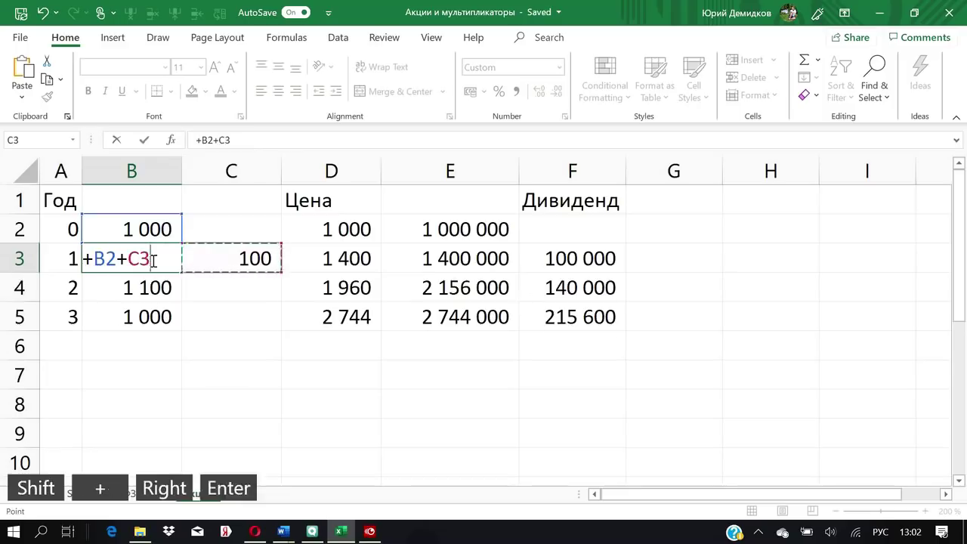
{"action": "key", "text": "Left"}
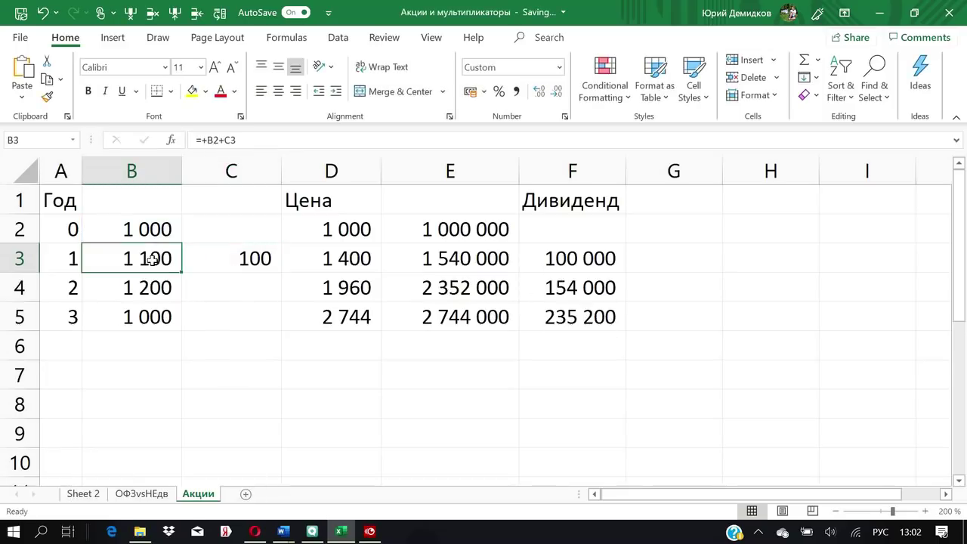
- Check the year 2 dividend in F4 and enter 154 in C4 as the shares added in year 2
{"action": "key", "text": "Right"}
{"action": "key", "text": "Right"}
{"action": "key", "text": "Right"}
{"action": "key", "text": "Right"}
{"action": "key", "text": "Down"}
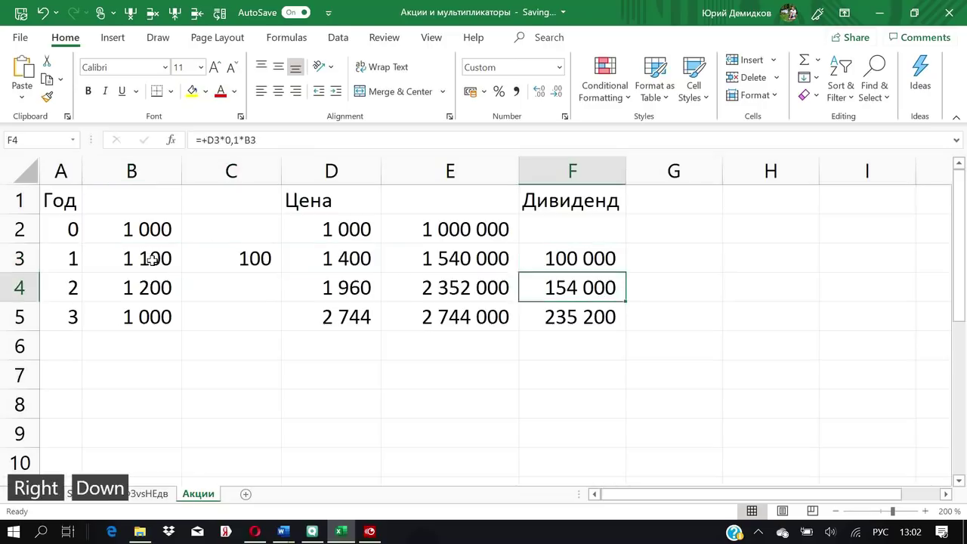
{"action": "key", "text": "Left"}
{"action": "key", "text": "Left"}
{"action": "key", "text": "Left"}
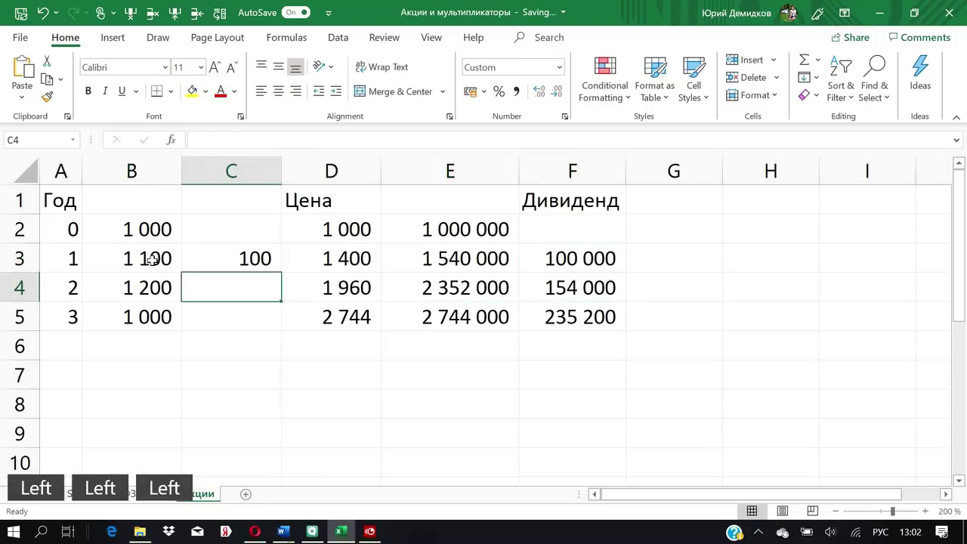
{"action": "type", "text": "154"}
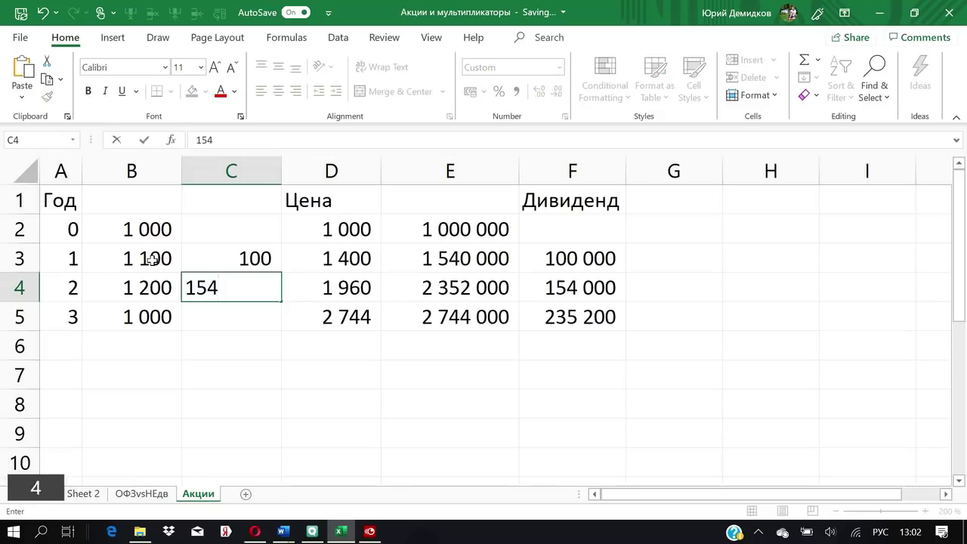
{"action": "key", "text": "Return"}
{"action": "key", "text": "Left"}
{"action": "key", "text": "Left"}
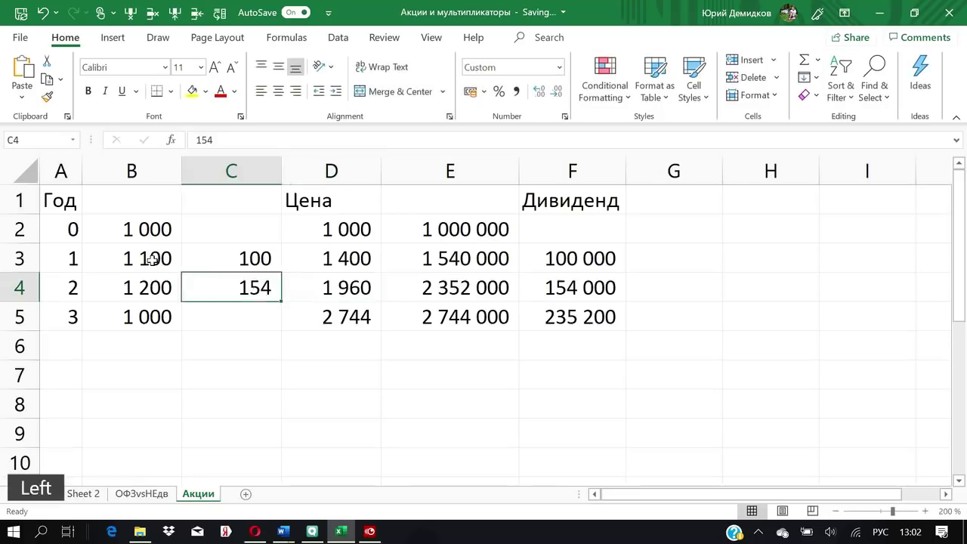
- Check the quantity formula in B3 and fill it down to B5 for years 2 and 3
{"action": "double_click", "coordinate": [152, 259]}
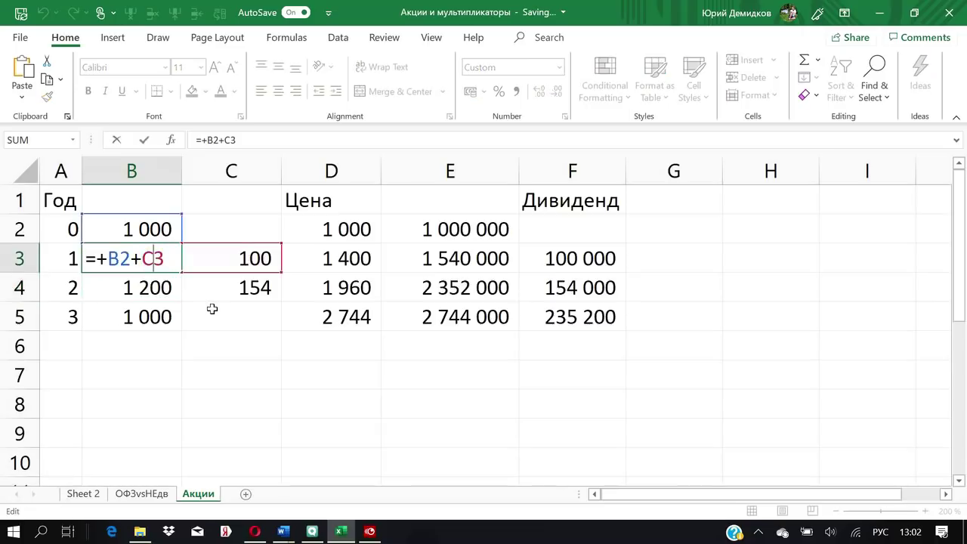
{"action": "key", "text": "Escape"}
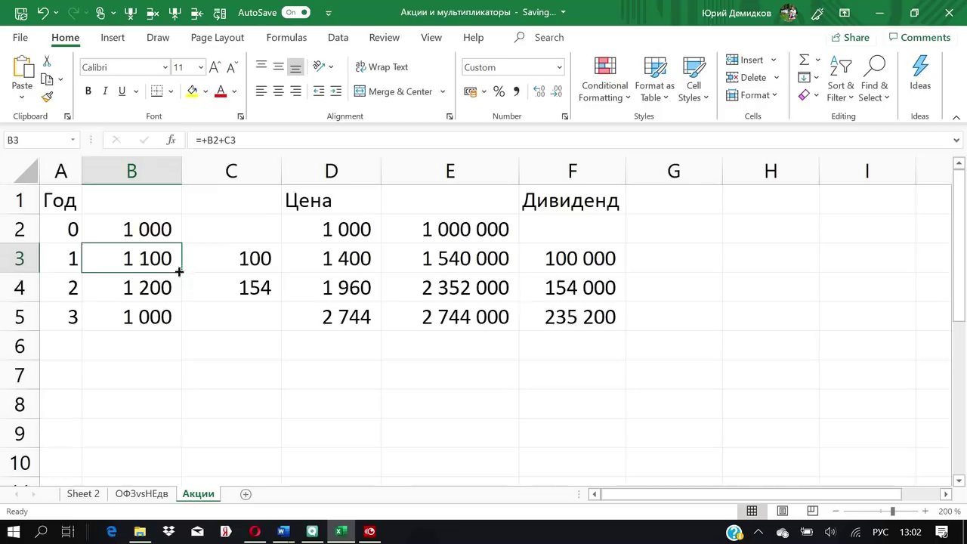
{"action": "left_click_drag", "start_coordinate": [182, 268], "coordinate": [186, 327]}
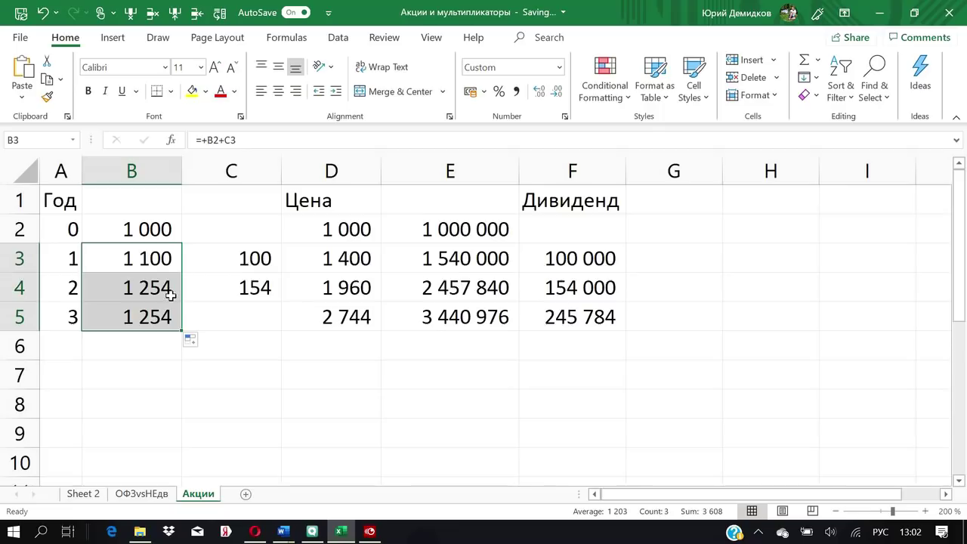
- Review the year 2 quantity in B4, the added shares in C4, and the total values in E4 and E5
{"action": "left_click", "coordinate": [171, 294]}
{"action": "left_click", "coordinate": [256, 288]}
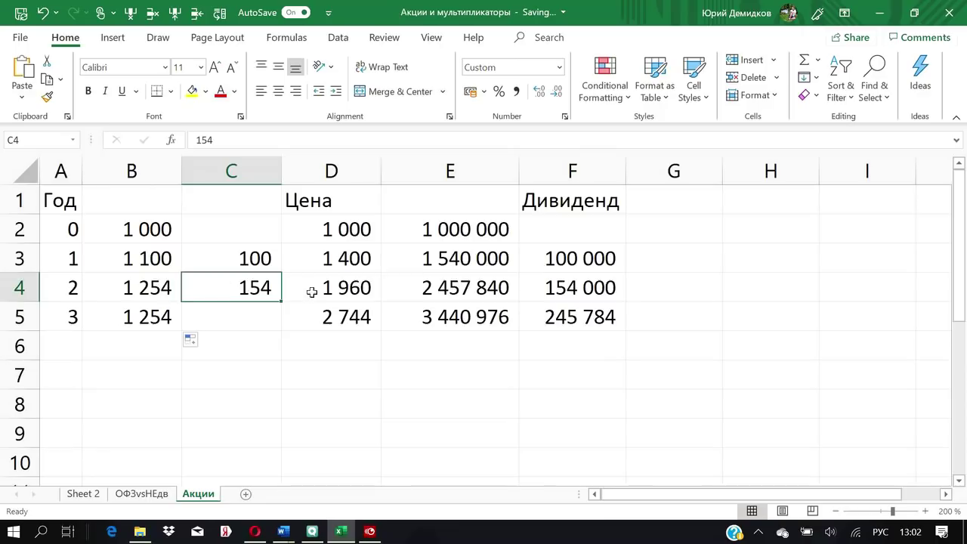
{"action": "left_click", "coordinate": [154, 291]}
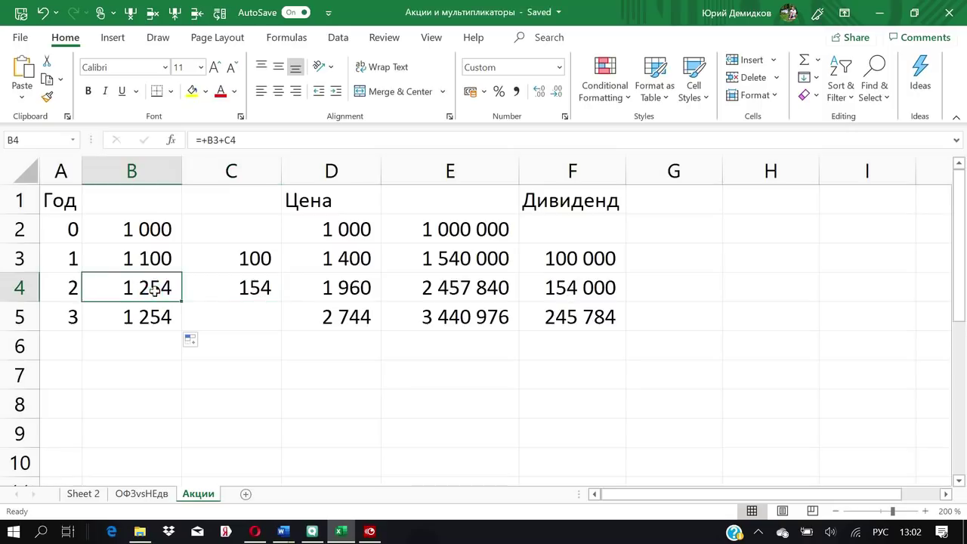
{"action": "left_click", "coordinate": [435, 316]}
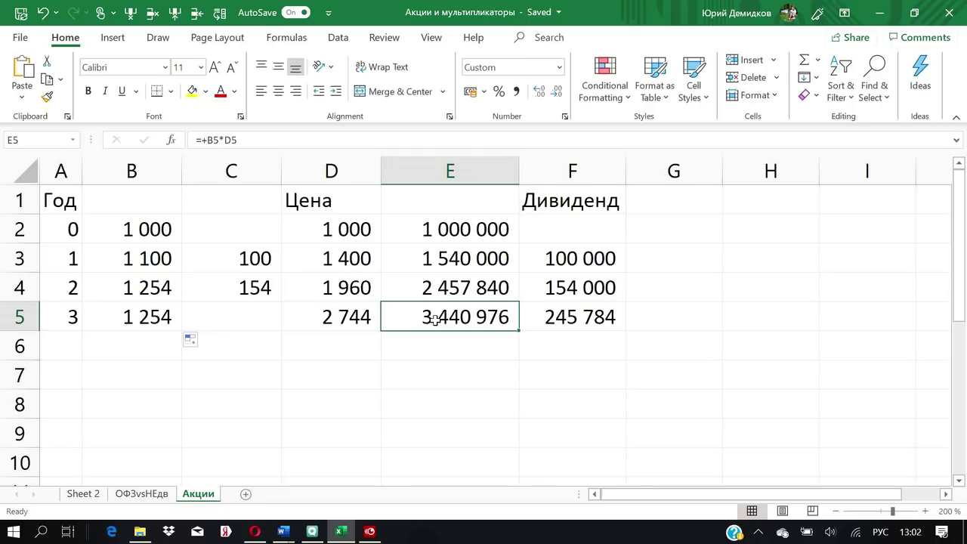
{"action": "left_click", "coordinate": [262, 344]}
{"action": "left_click", "coordinate": [255, 291]}
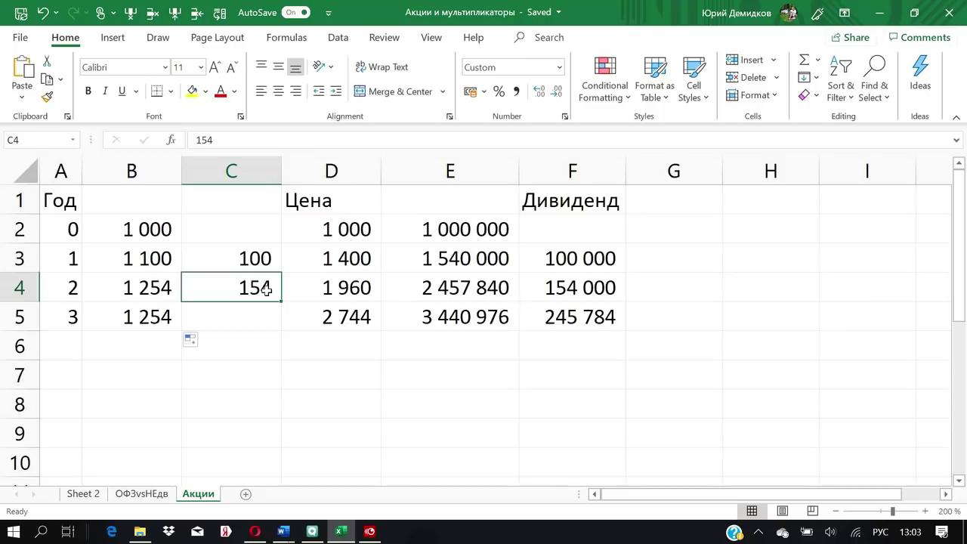
{"action": "left_click", "coordinate": [469, 287]}
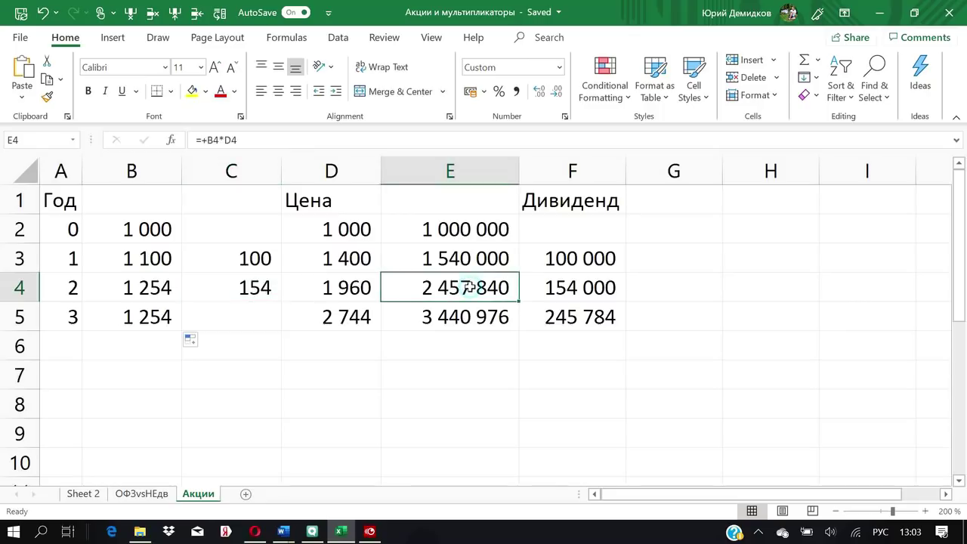
- Compare the added shares in C3 and C4 with the initial quantity in B2, and examine C5 and the year 3 dividend in F5
{"action": "left_click", "coordinate": [259, 291]}
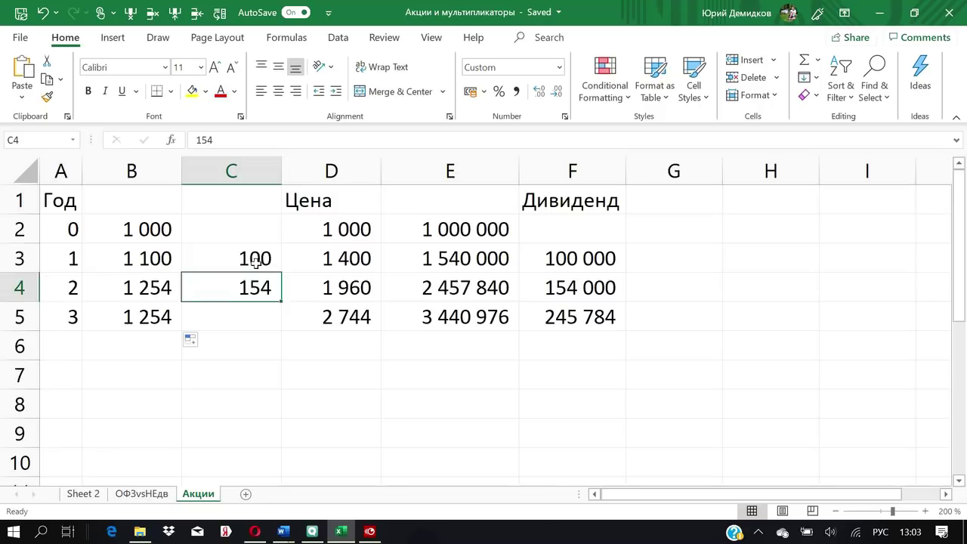
{"action": "left_click", "coordinate": [256, 261]}
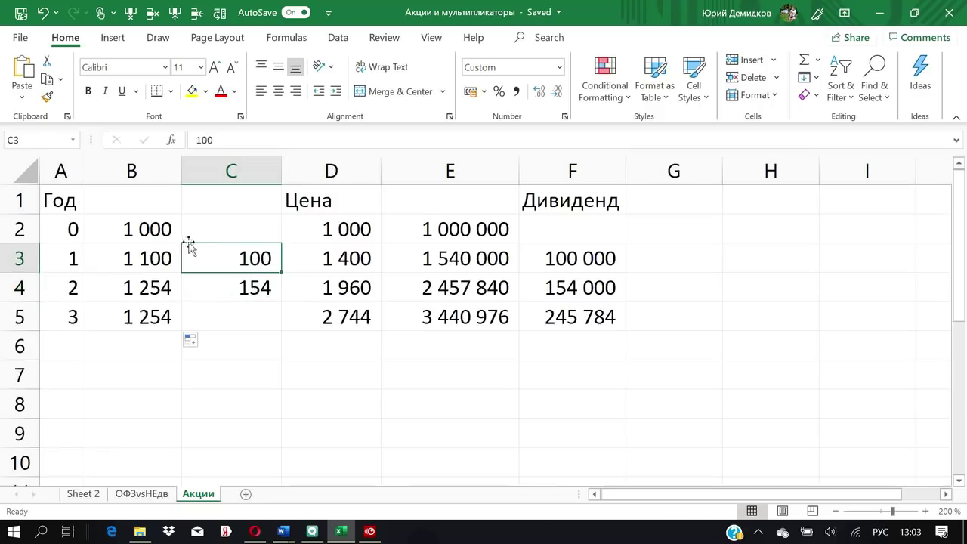
{"action": "left_click", "coordinate": [166, 231]}
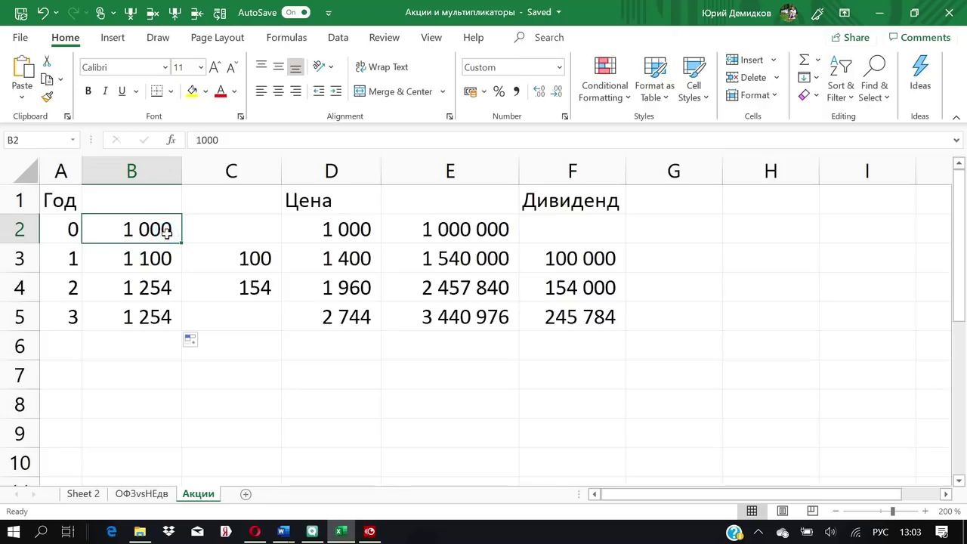
{"action": "left_click", "coordinate": [246, 289]}
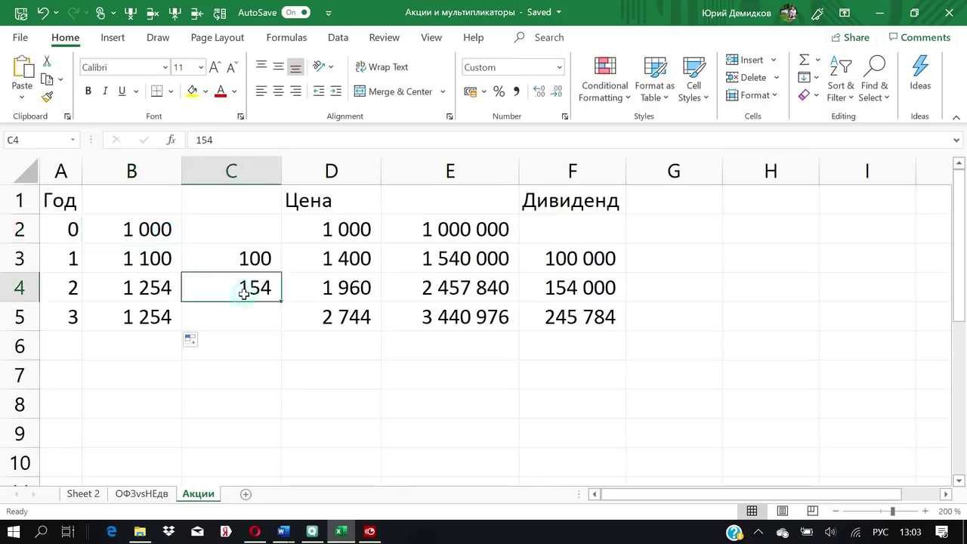
{"action": "left_click", "coordinate": [238, 258]}
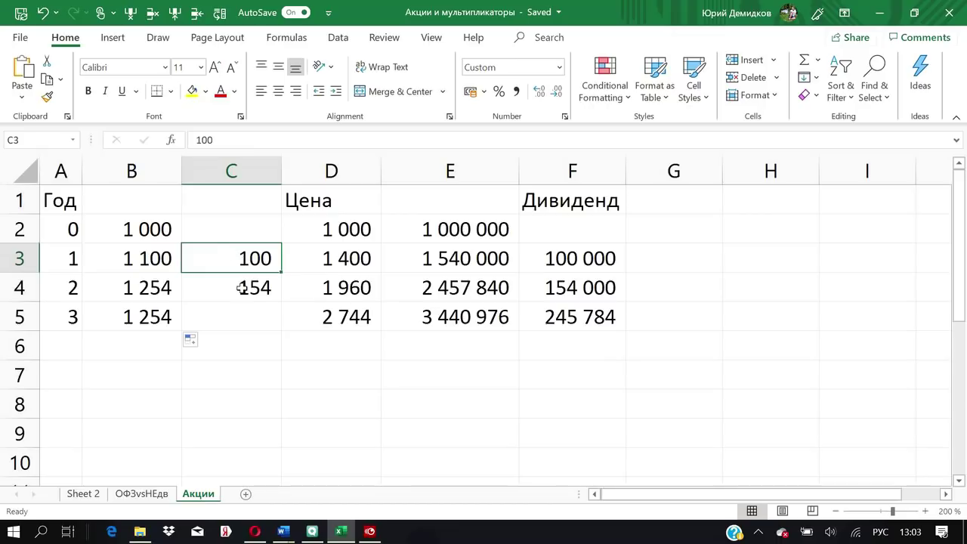
{"action": "left_click", "coordinate": [242, 287]}
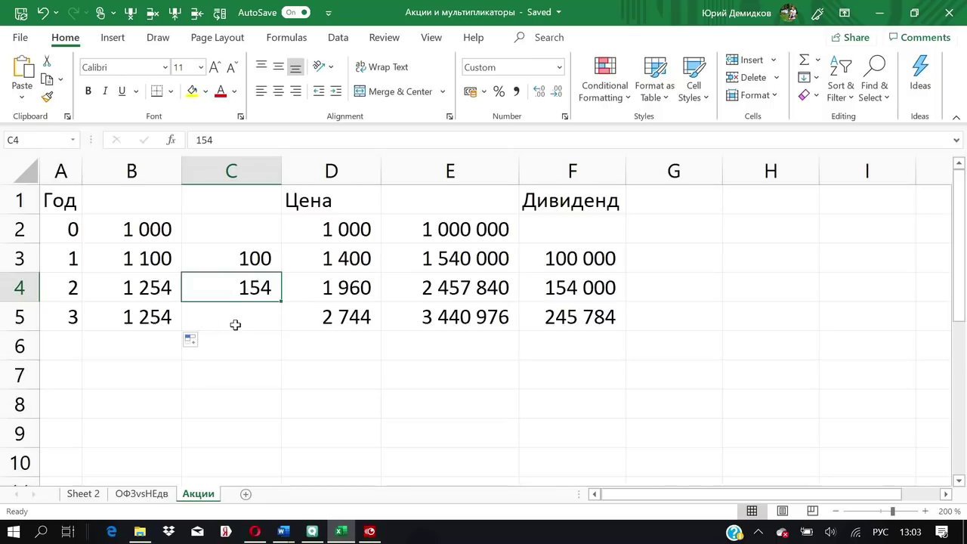
{"action": "left_click", "coordinate": [235, 324]}
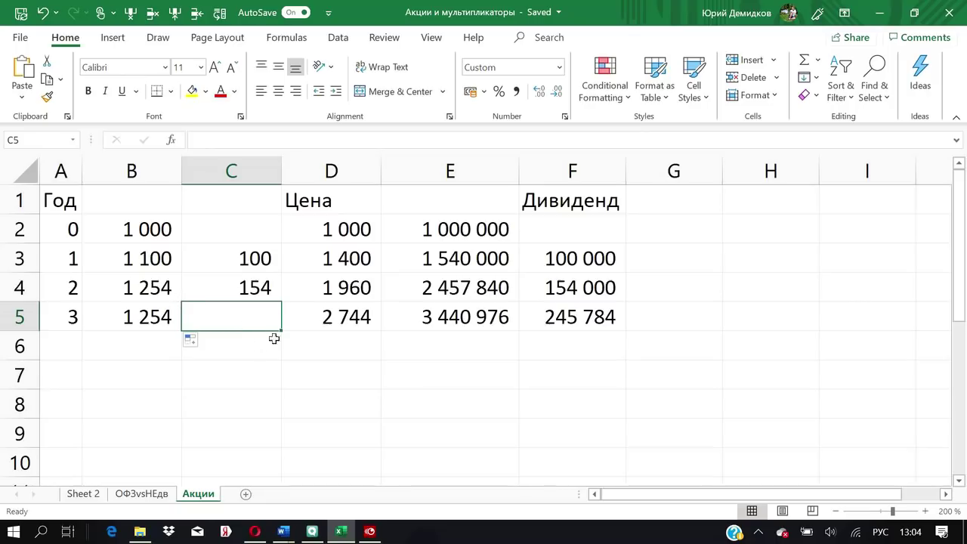
{"action": "left_click", "coordinate": [249, 346]}
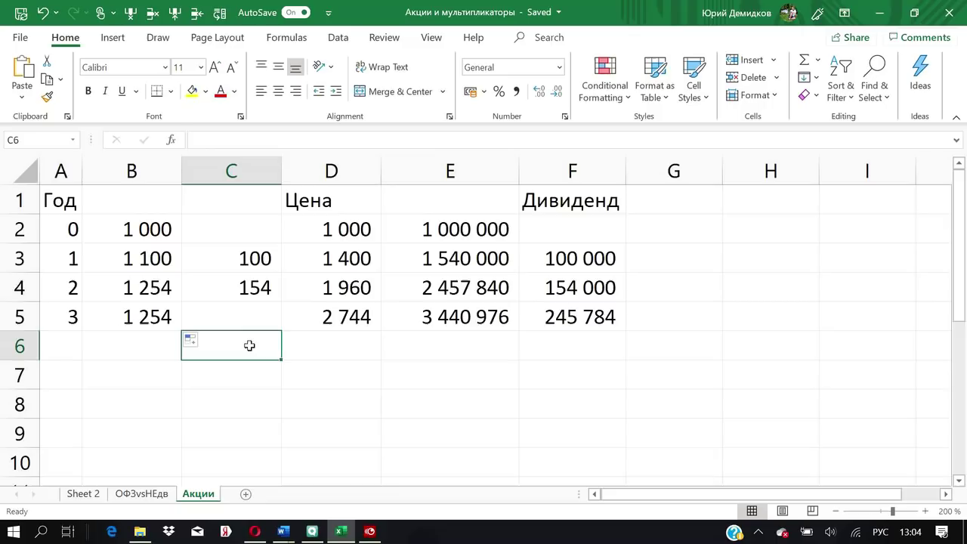
{"action": "left_click", "coordinate": [226, 293]}
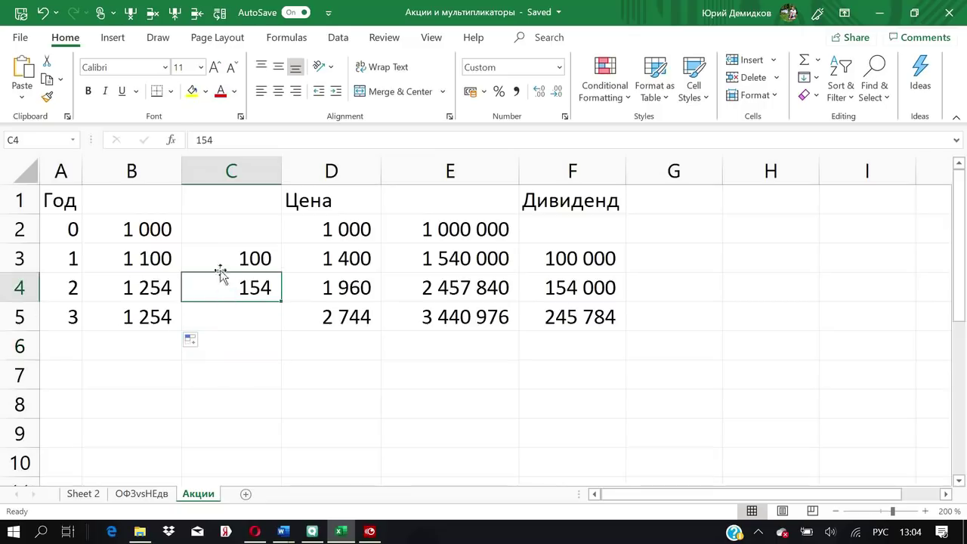
{"action": "left_click", "coordinate": [217, 261]}
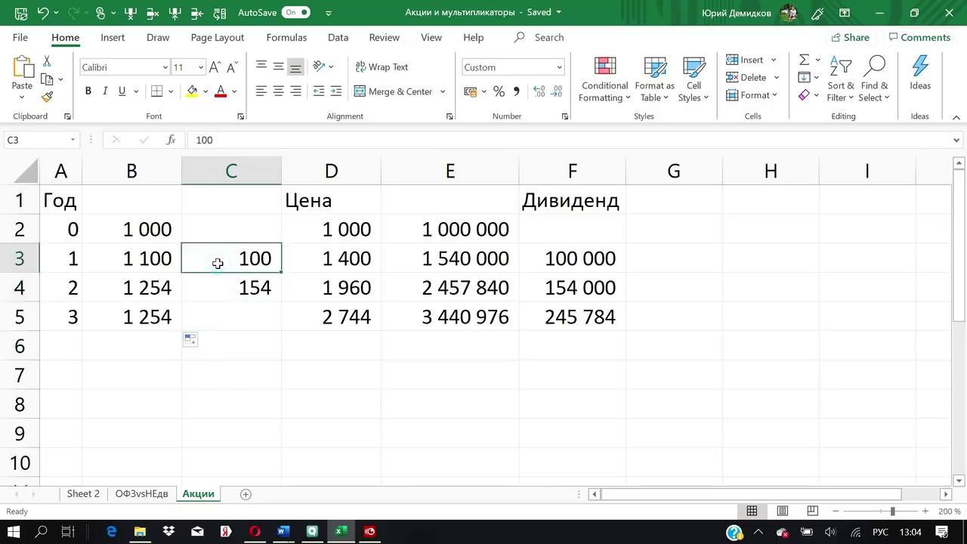
{"action": "left_click", "coordinate": [155, 232]}
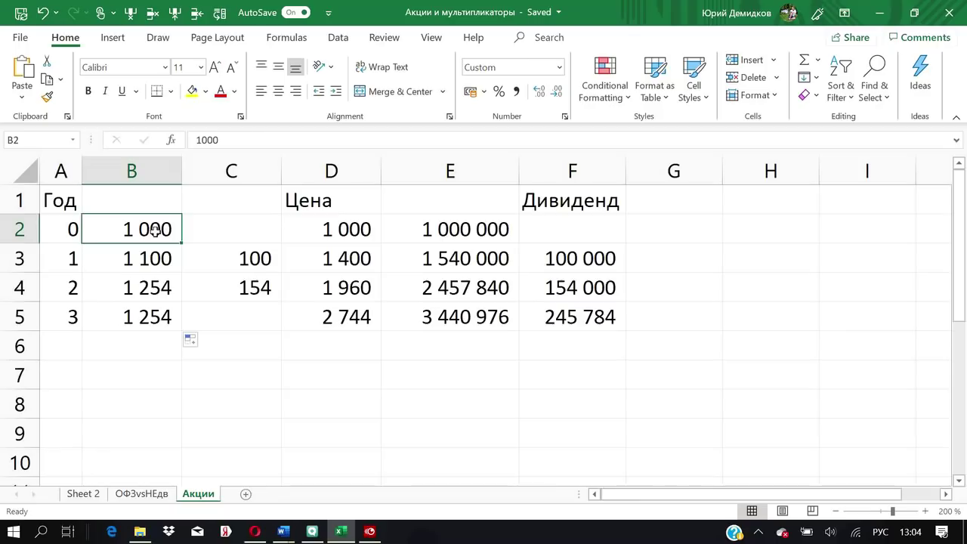
{"action": "left_click", "coordinate": [256, 323]}
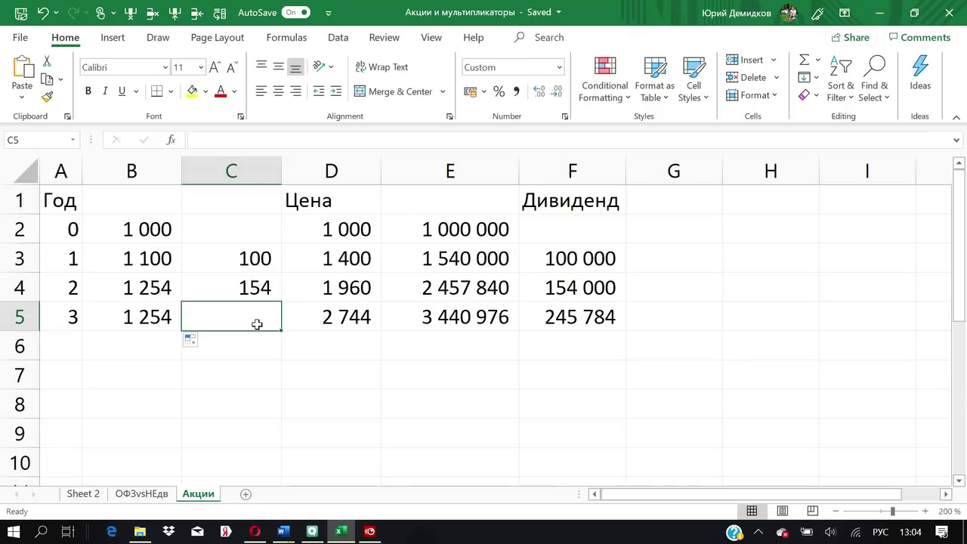
{"action": "left_click", "coordinate": [582, 315]}
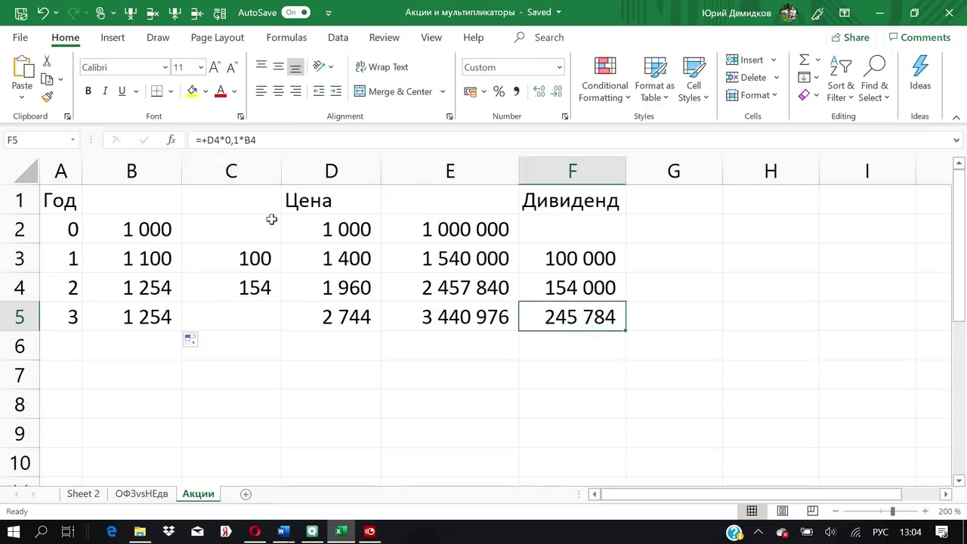